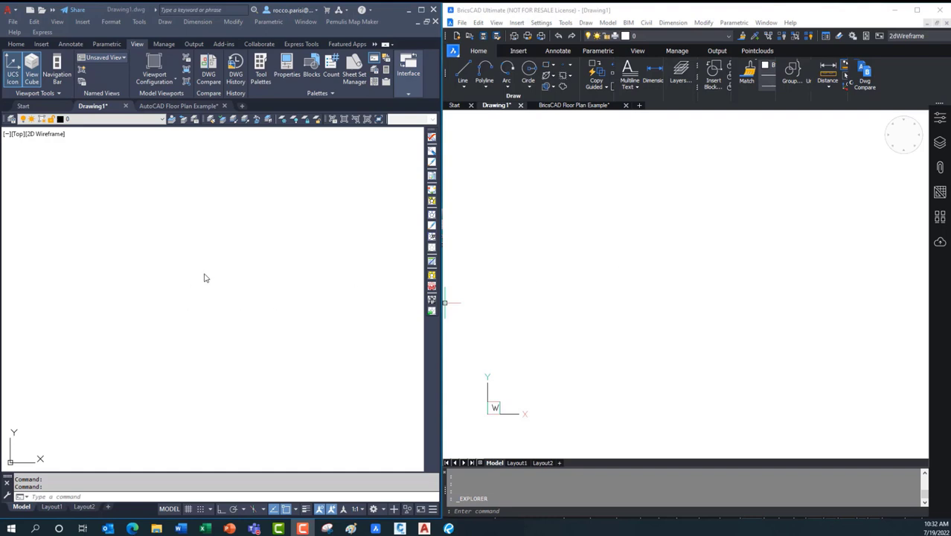
Switch to AutoCAD and view the Layer Properties Manager, closing it without changes.
click(216, 189)
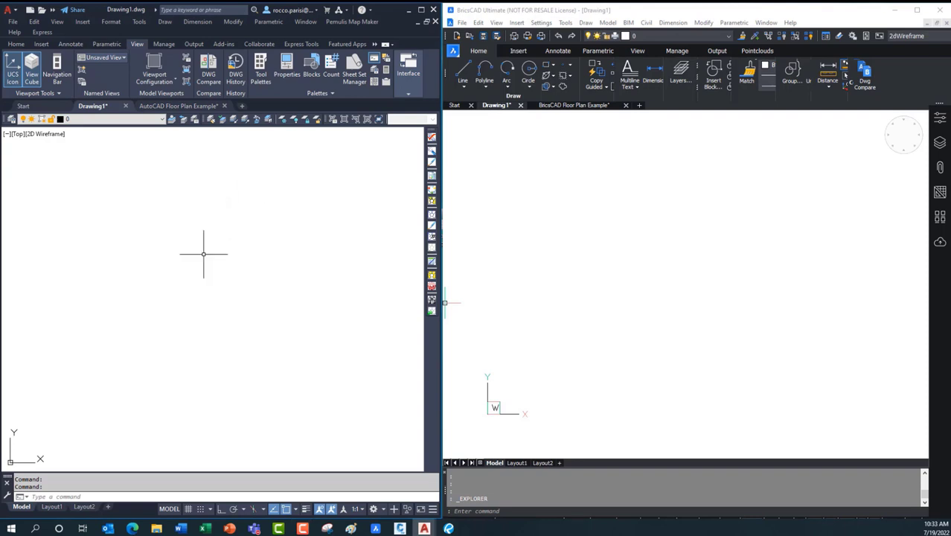
click(16, 44)
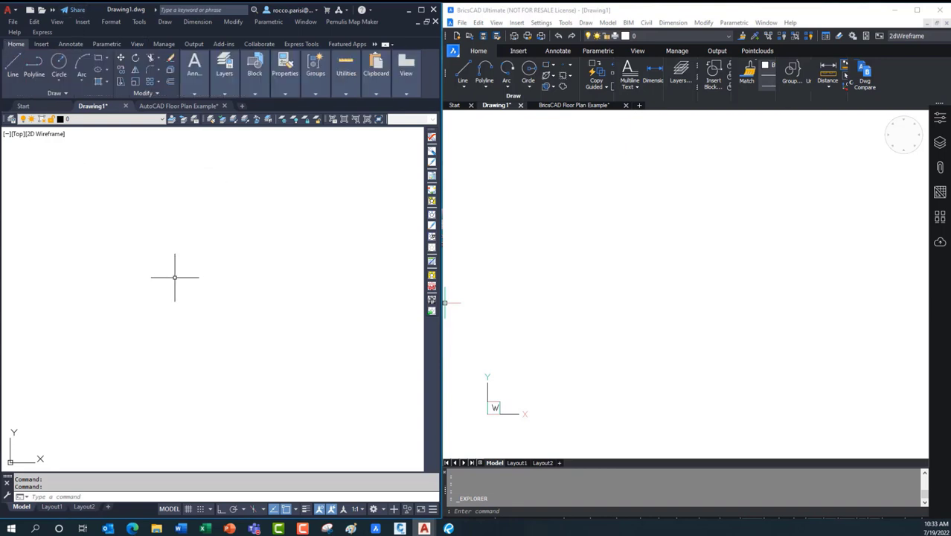
click(223, 68)
click(224, 112)
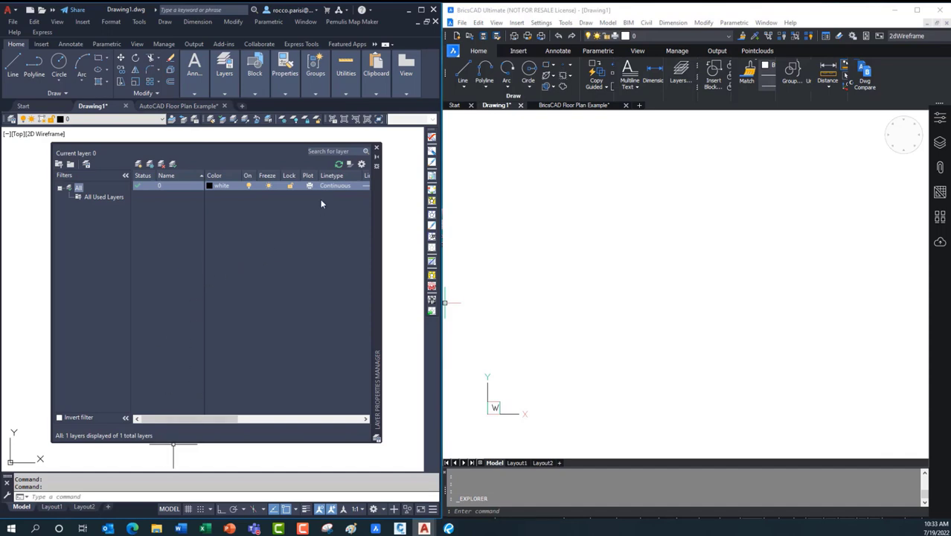
click(376, 148)
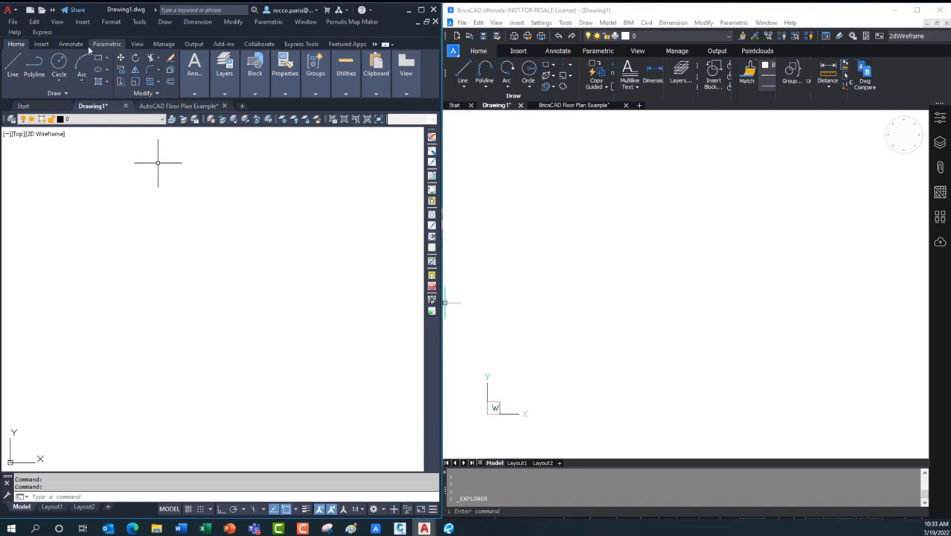
View the file types available for attaching a reference file in AutoCAD, and cancel without attaching anything.
click(45, 46)
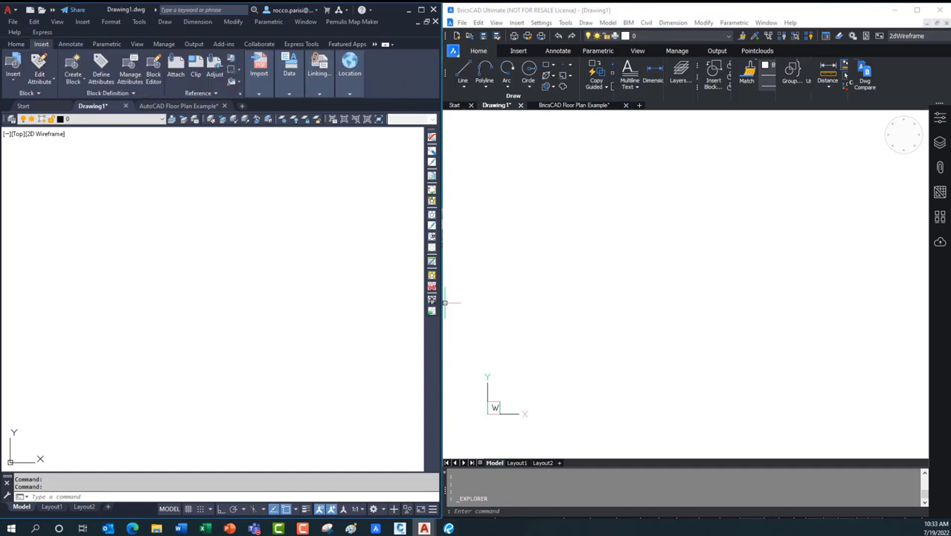
click(175, 72)
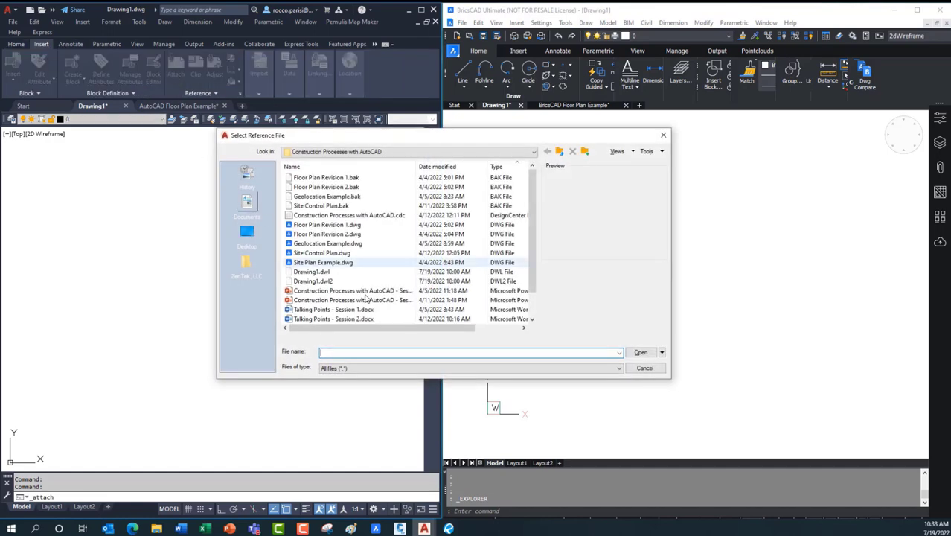
click(388, 367)
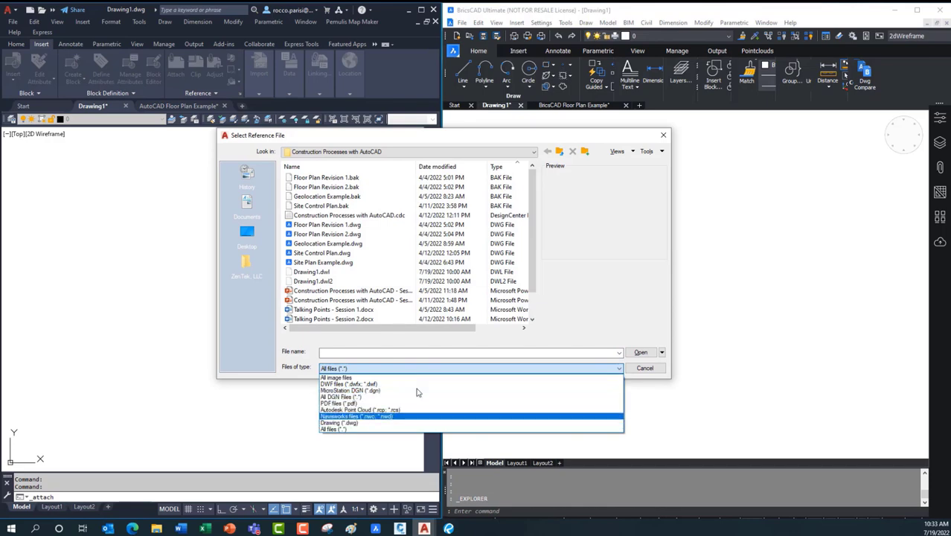
click(471, 142)
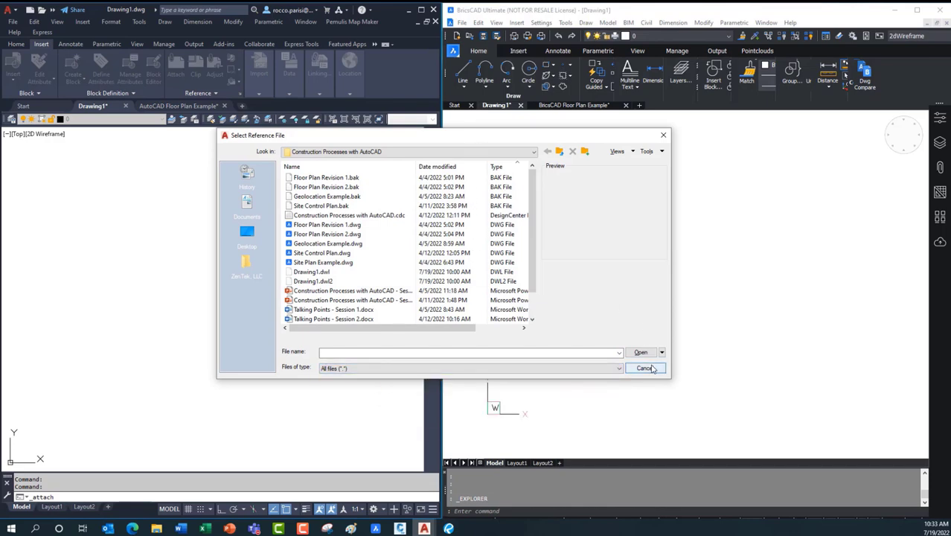
click(645, 369)
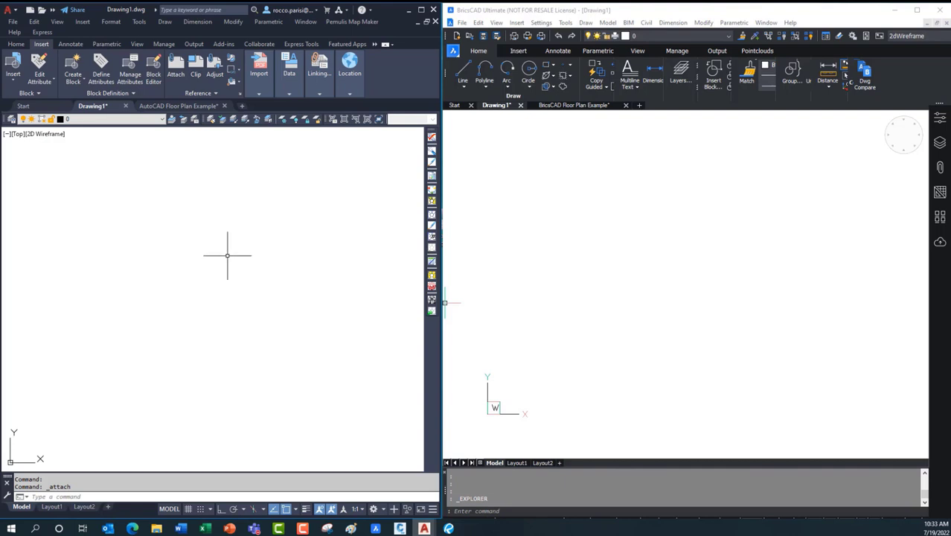
Switch to BricsCAD and view its docked Layers and Attachments panels.
click(698, 180)
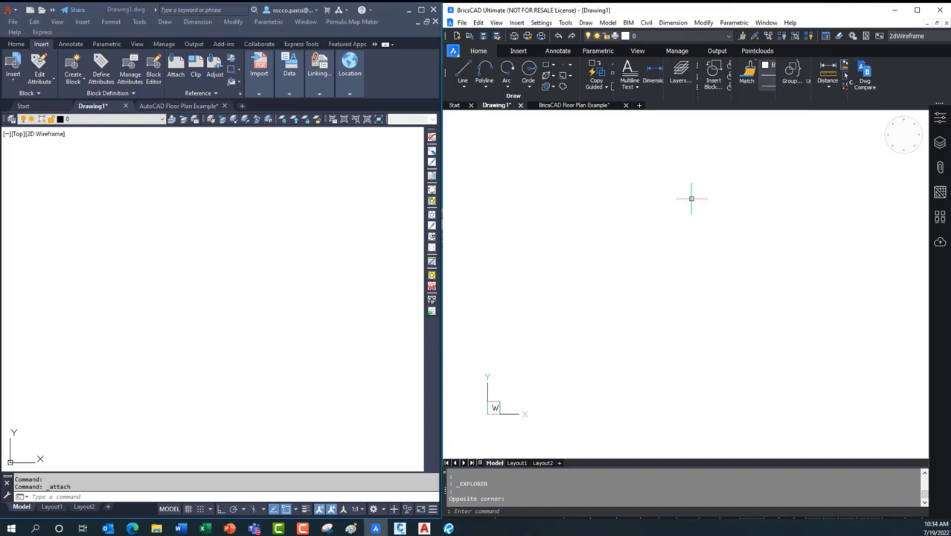
click(940, 147)
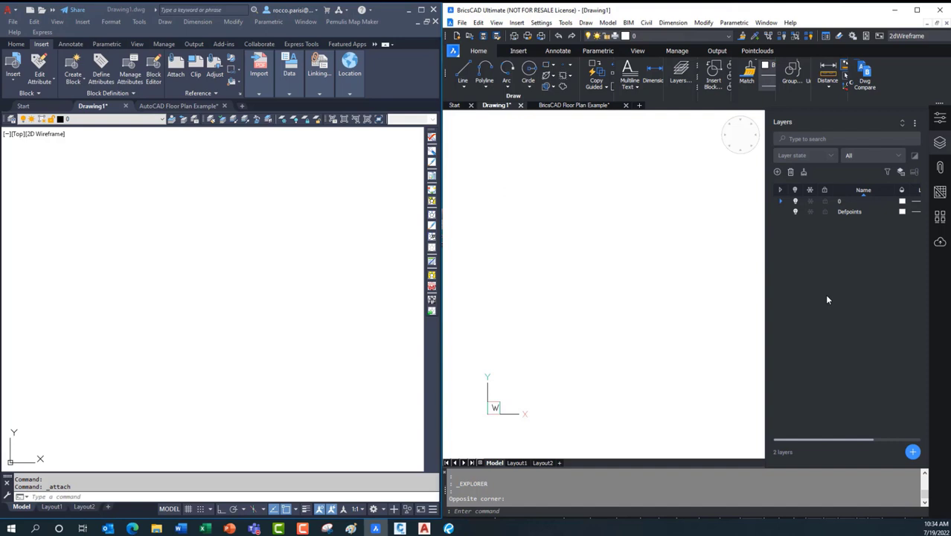
click(941, 169)
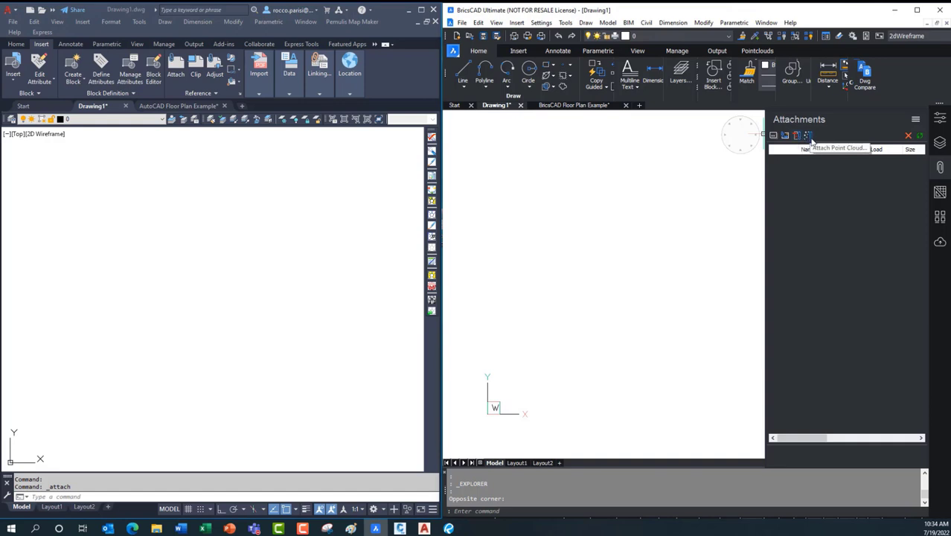
Display the sheet set panel in BricsCAD and the matching palette commands, including Sheet Set Manager, in AutoCAD.
click(940, 192)
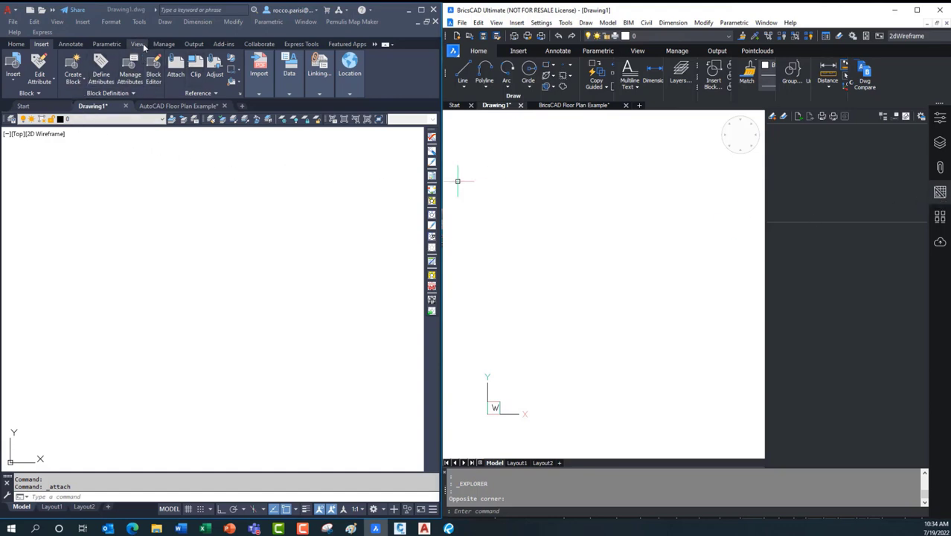
click(152, 46)
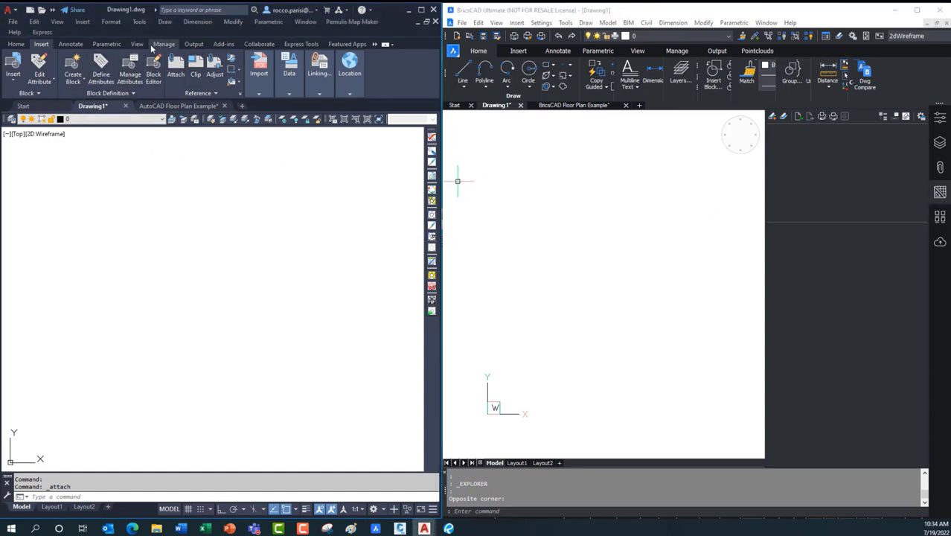
click(160, 46)
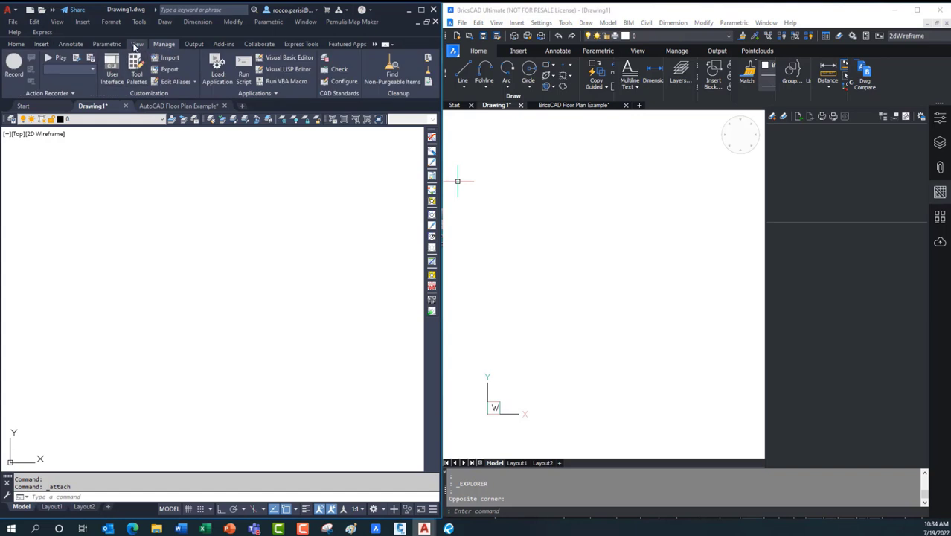
click(137, 44)
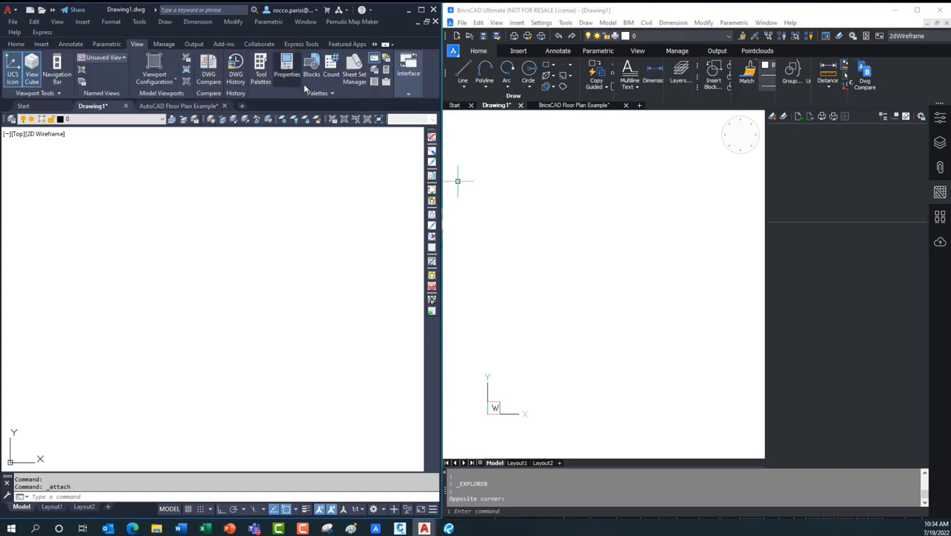
View the tool palettes and Bricsys 24/7 panels in BricsCAD, and collapse the docked panel when done.
click(941, 221)
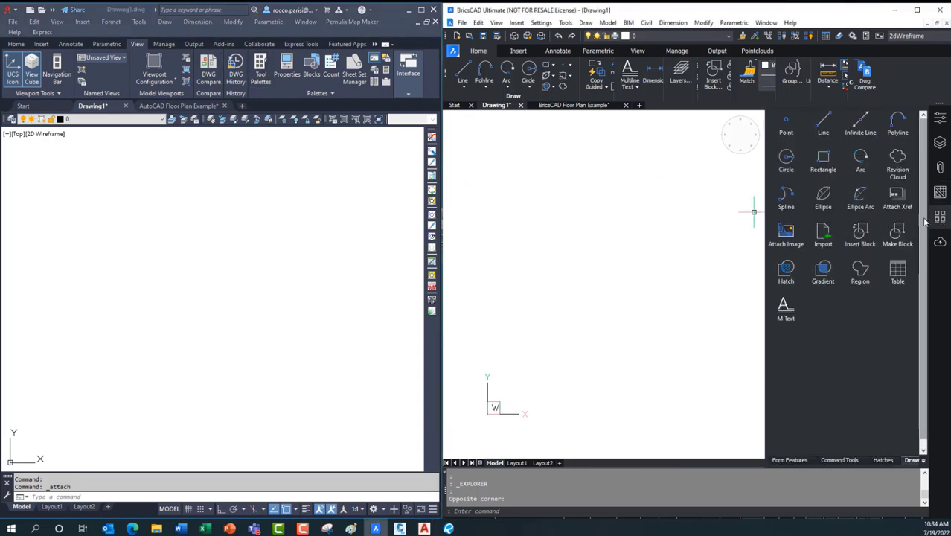
click(940, 244)
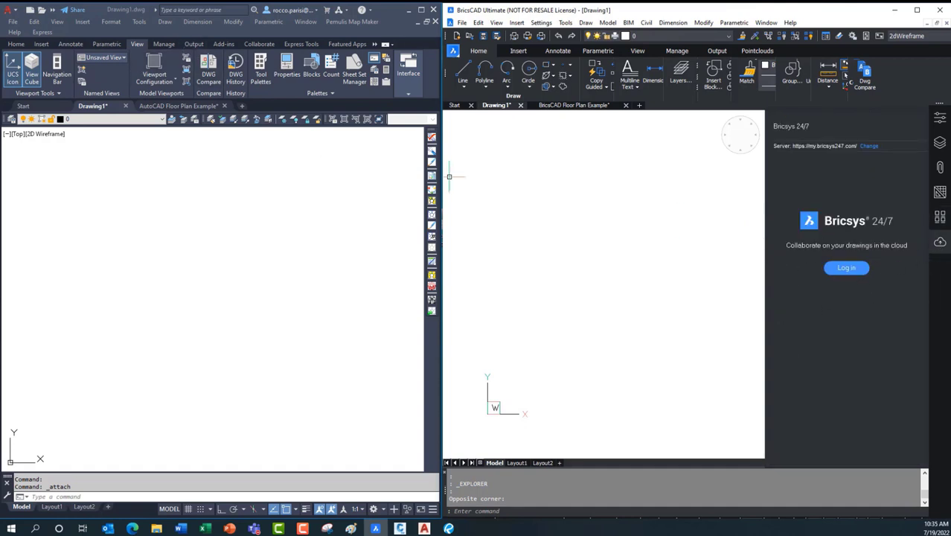
click(23, 46)
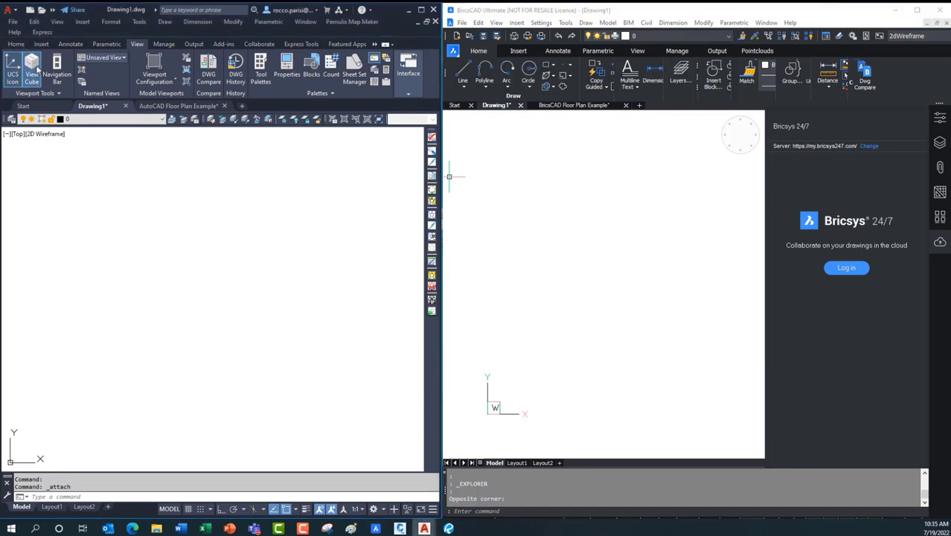
click(14, 46)
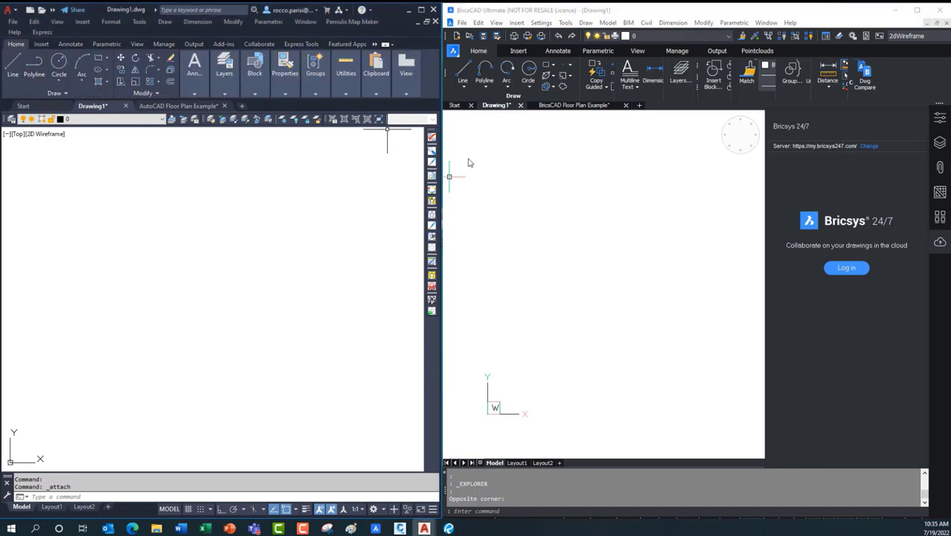
click(940, 243)
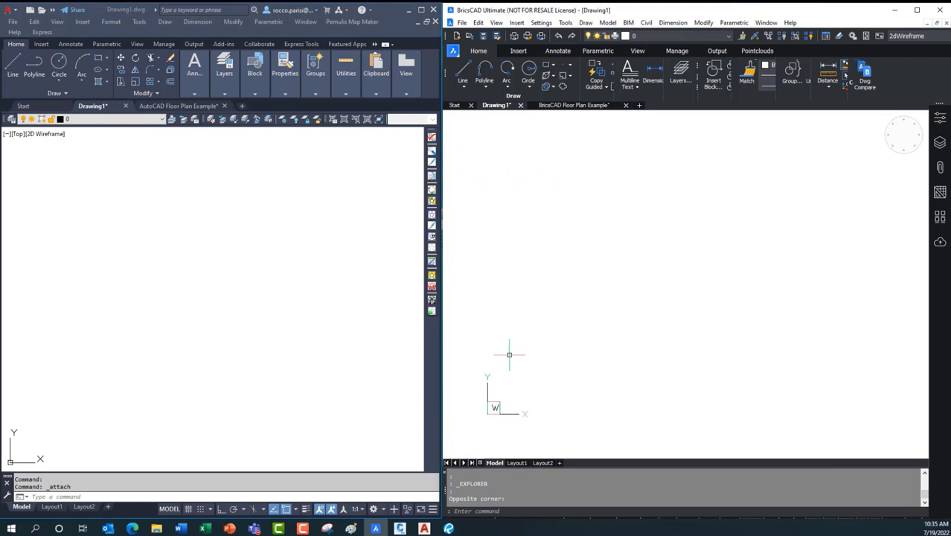
Open AutoCAD's Options at the Files settings and move the dialog over the AutoCAD window.
click(185, 238)
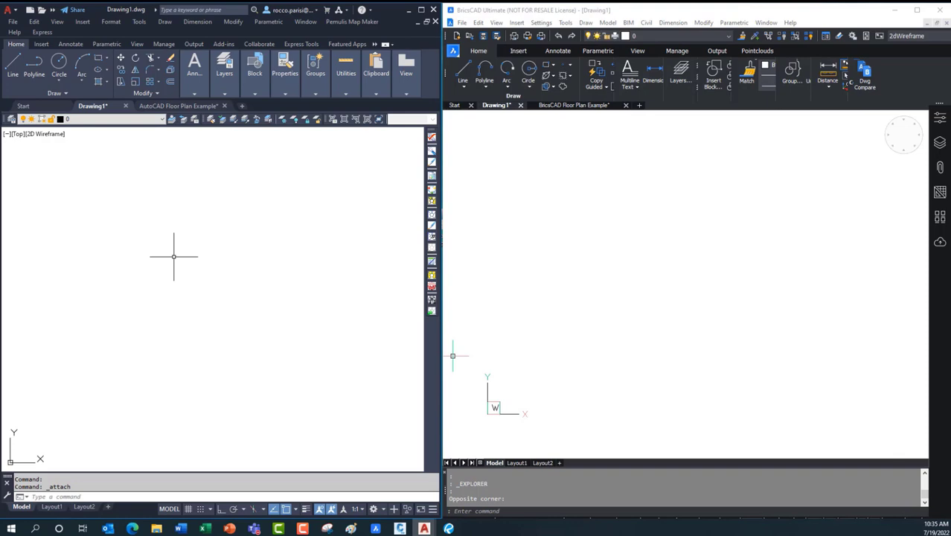
text(OP)
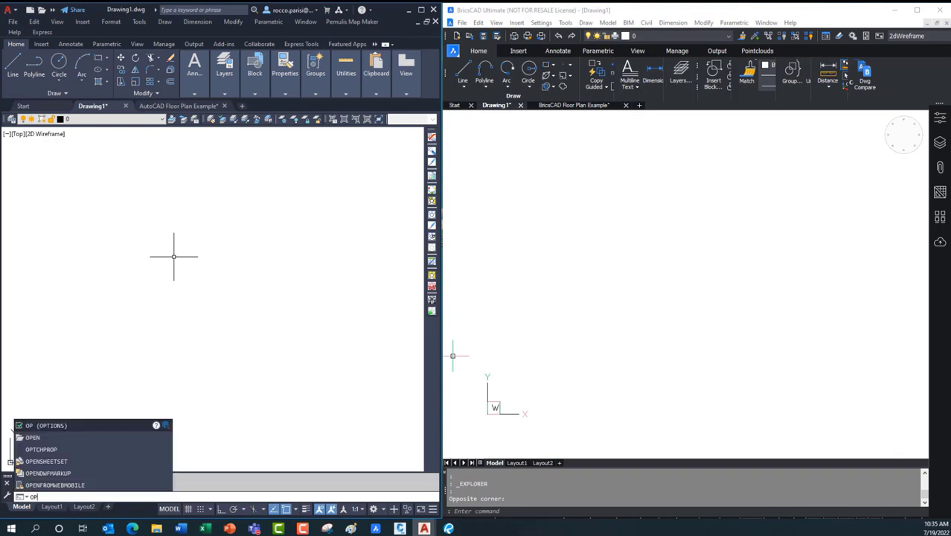
key(Return)
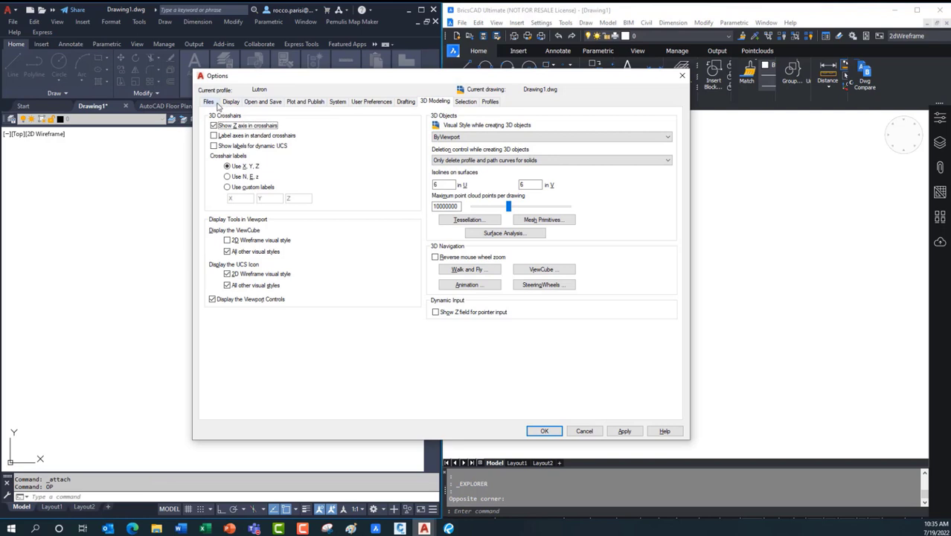
click(212, 102)
drag(326, 80, 159, 65)
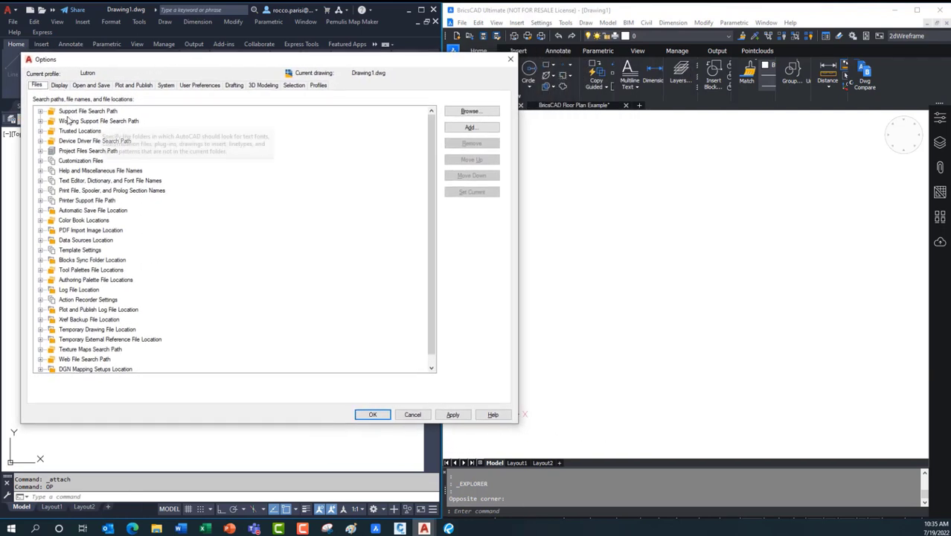
Inspect the entries under Support File Search Path and Template Settings, collapsing each again.
click(41, 112)
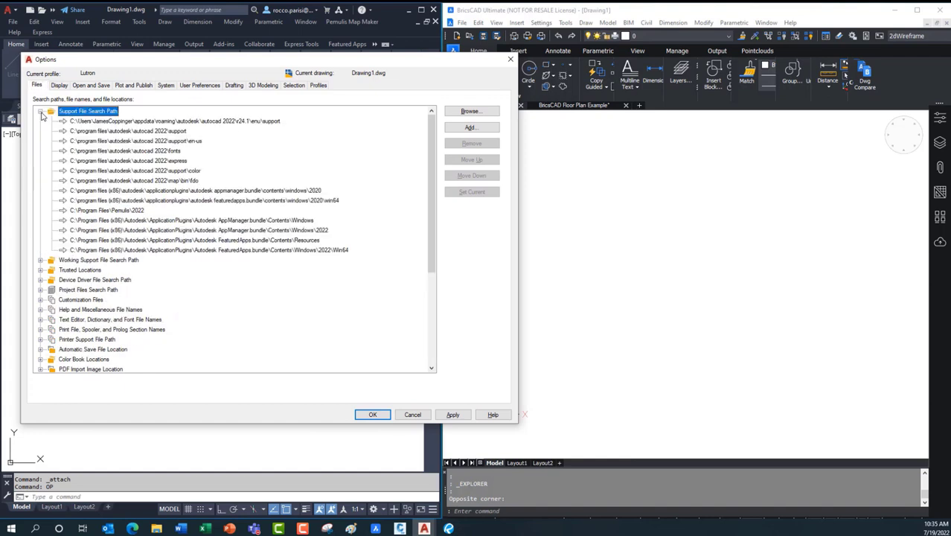
click(41, 111)
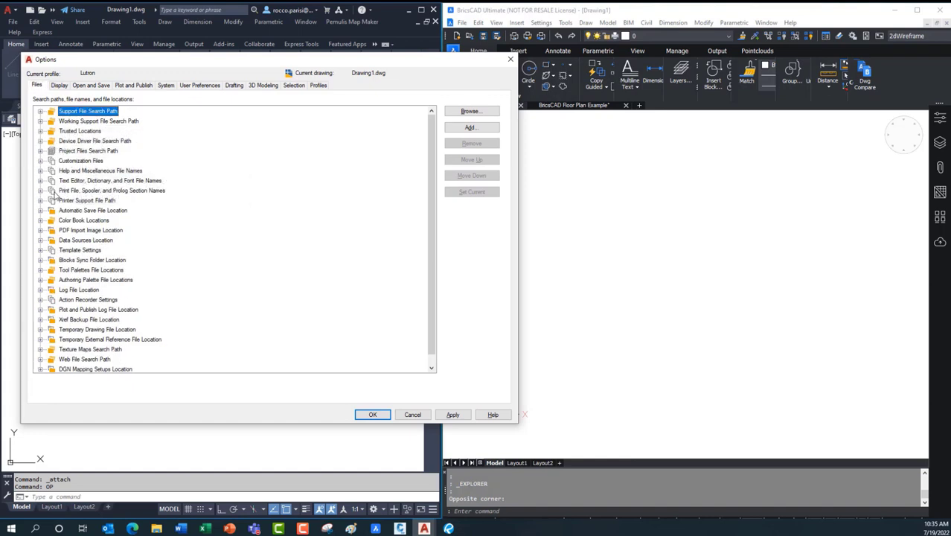
click(68, 251)
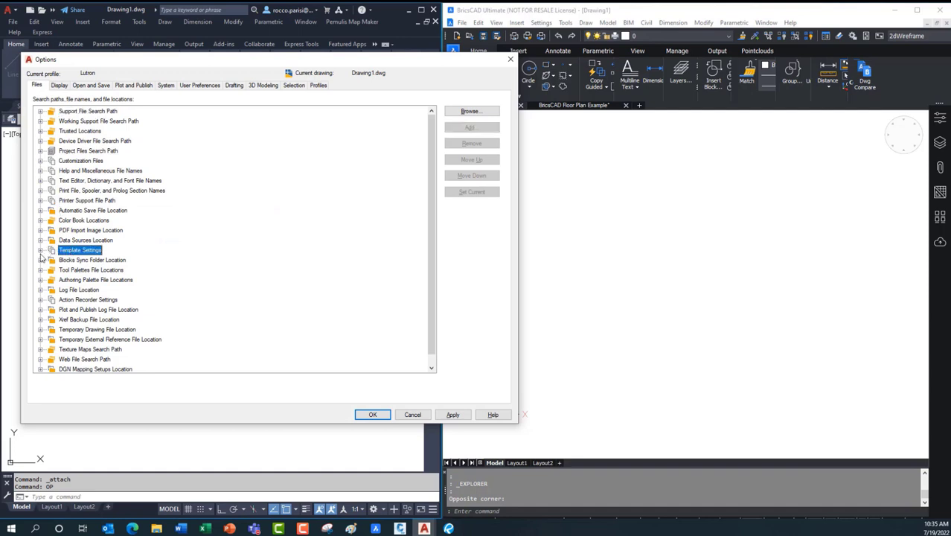
click(41, 253)
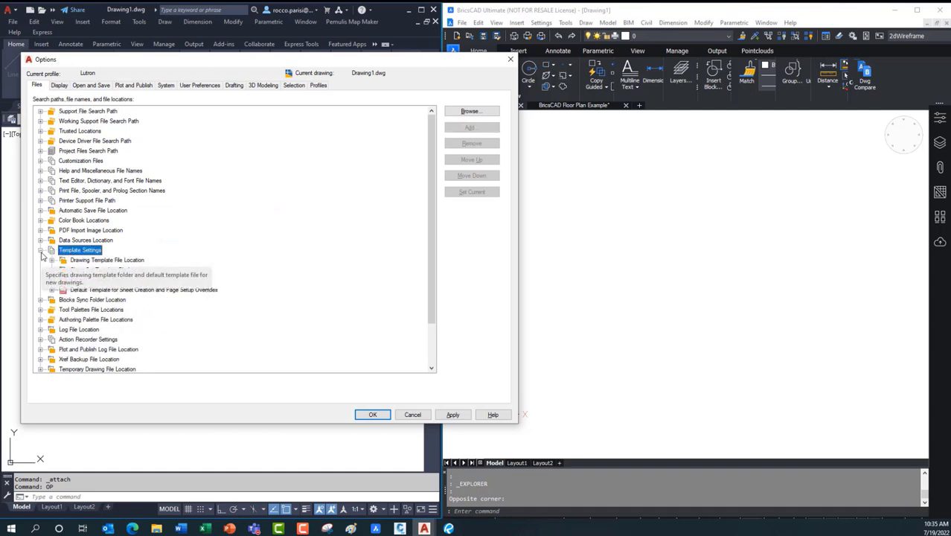
click(41, 251)
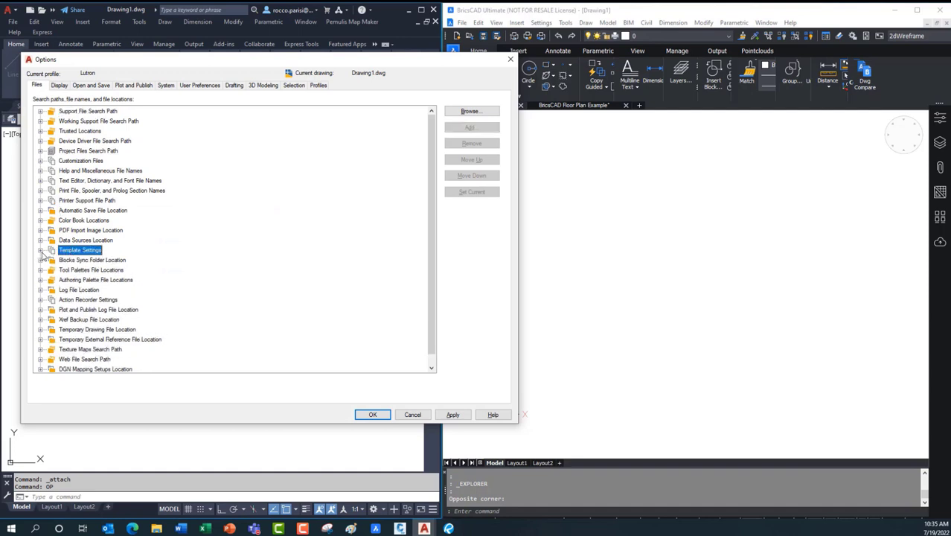
Look through the Display, Open and Save, and Plot and Publish option pages.
click(61, 86)
click(96, 86)
click(142, 87)
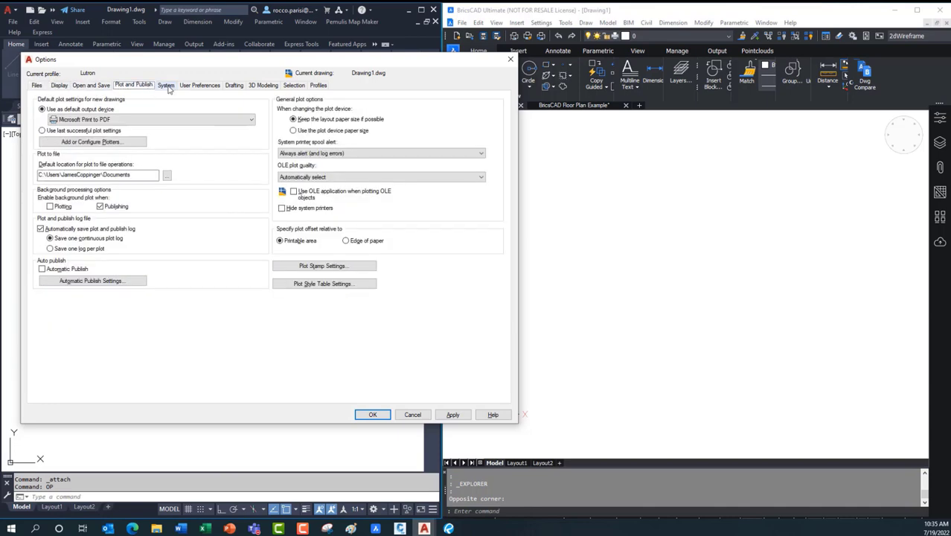
Return to the Files options, expand Template Settings and select Drawing Template File Location.
click(37, 86)
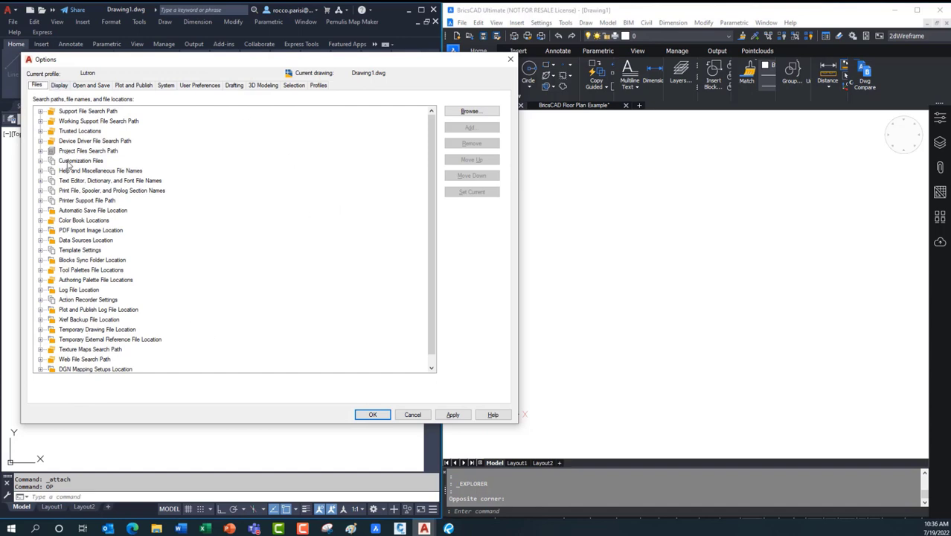
scroll(82, 186, down, 1)
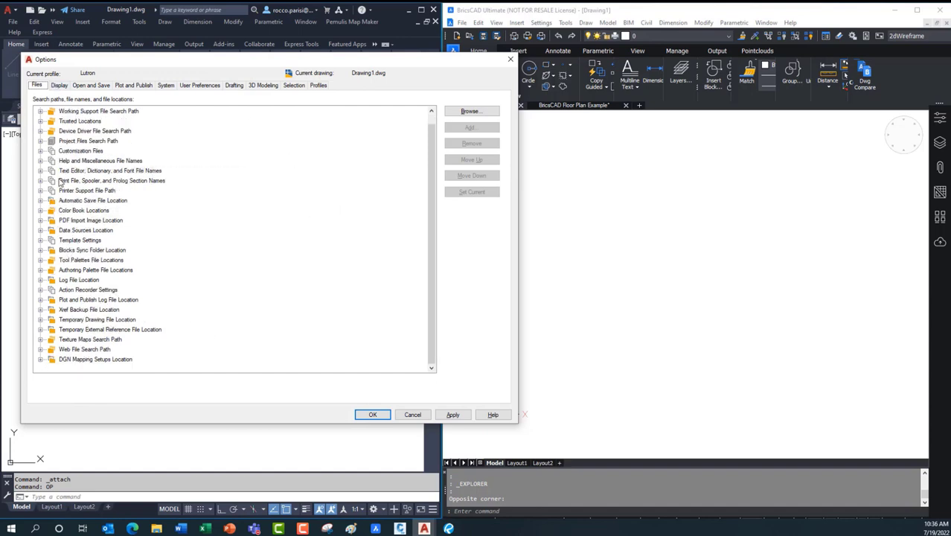
double_click(50, 240)
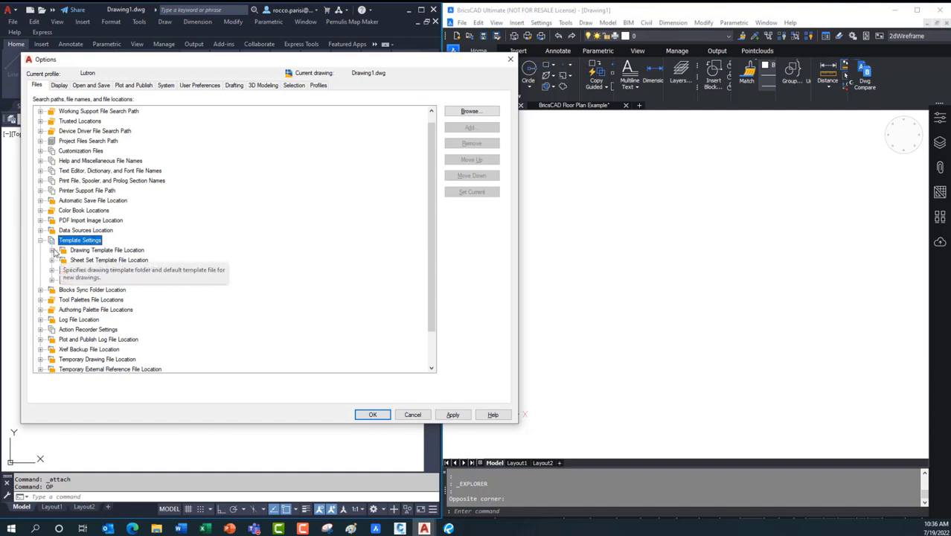
click(95, 253)
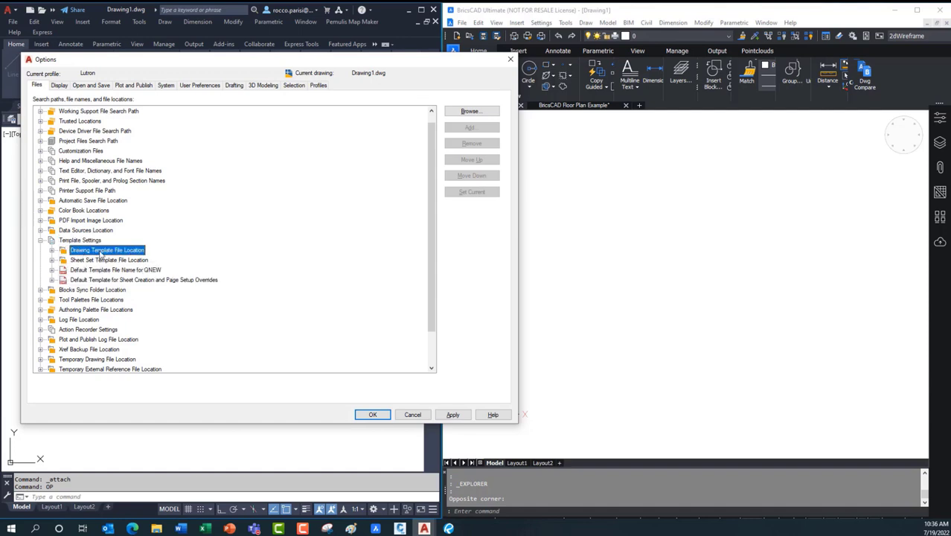
Check the folder path stored under Drawing Template File Location, then dismiss AutoCAD's Options without changes.
click(53, 252)
click(124, 261)
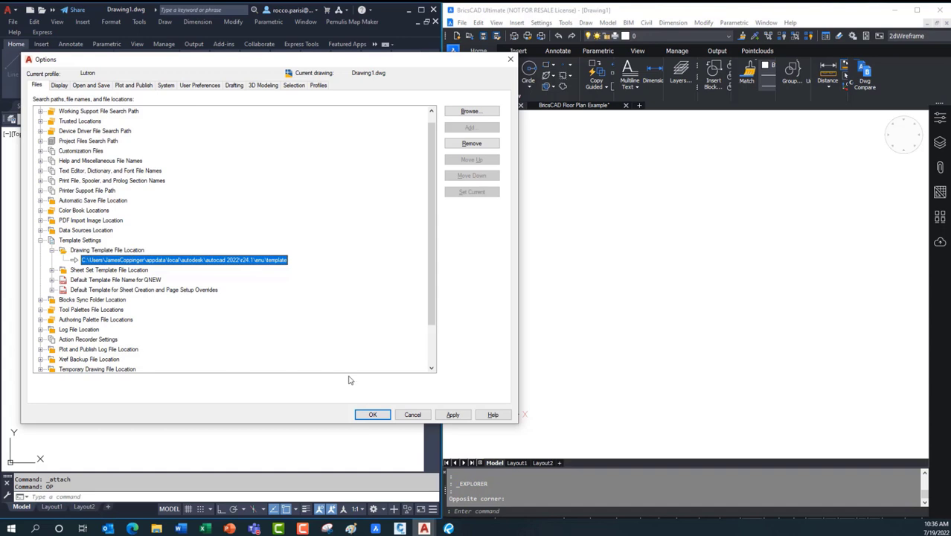
click(413, 414)
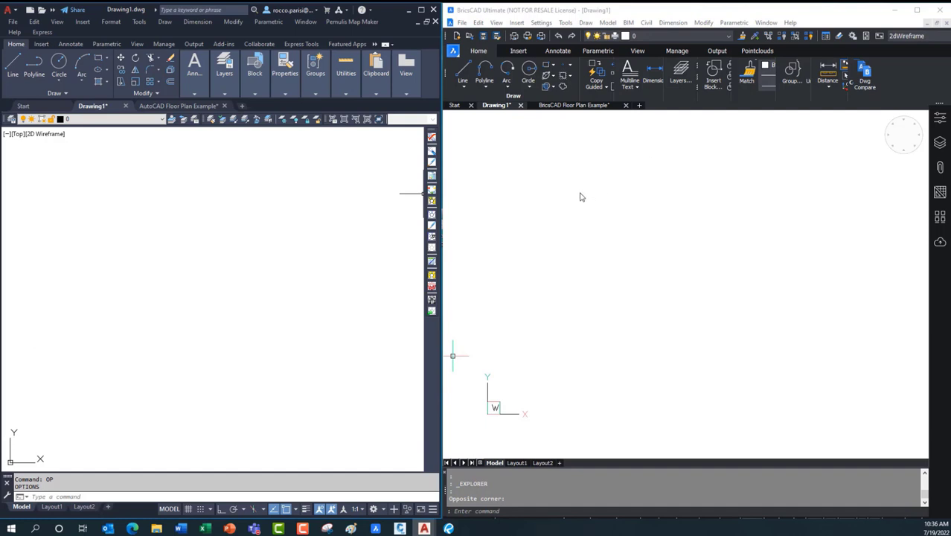
Switch to BricsCAD, open its Settings dialog and collapse the Program options category.
click(541, 23)
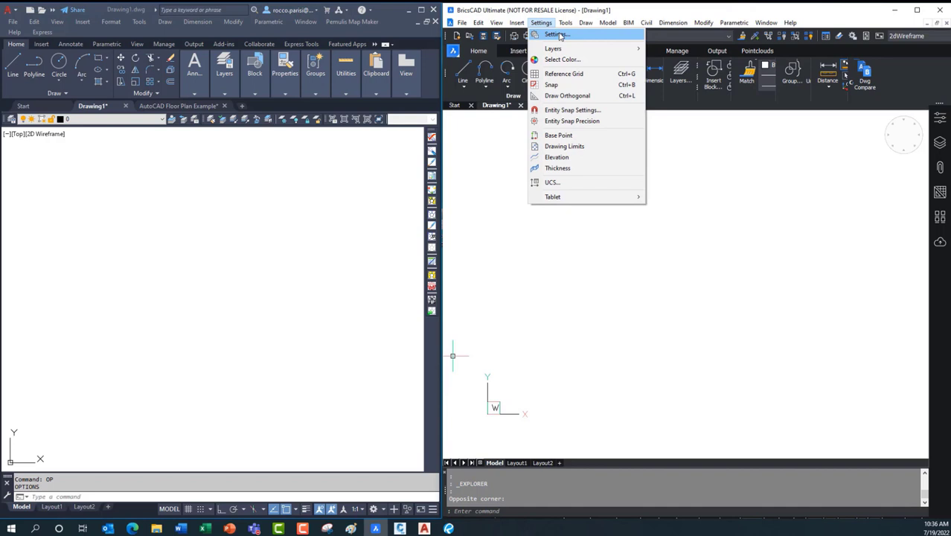
click(561, 36)
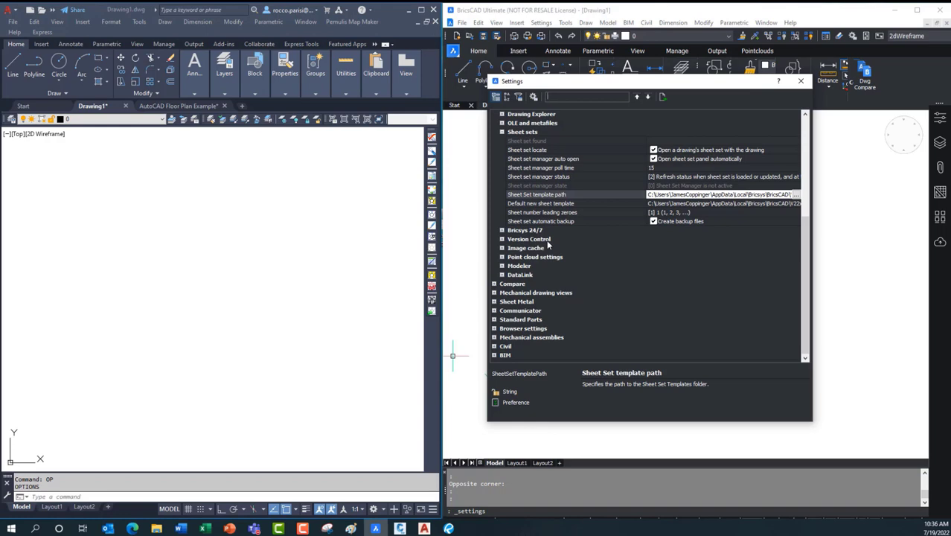
mouse_move(805, 235)
mouse_down()
mouse_move(811, 122)
mouse_move(808, 263)
mouse_move(809, 95)
mouse_up()
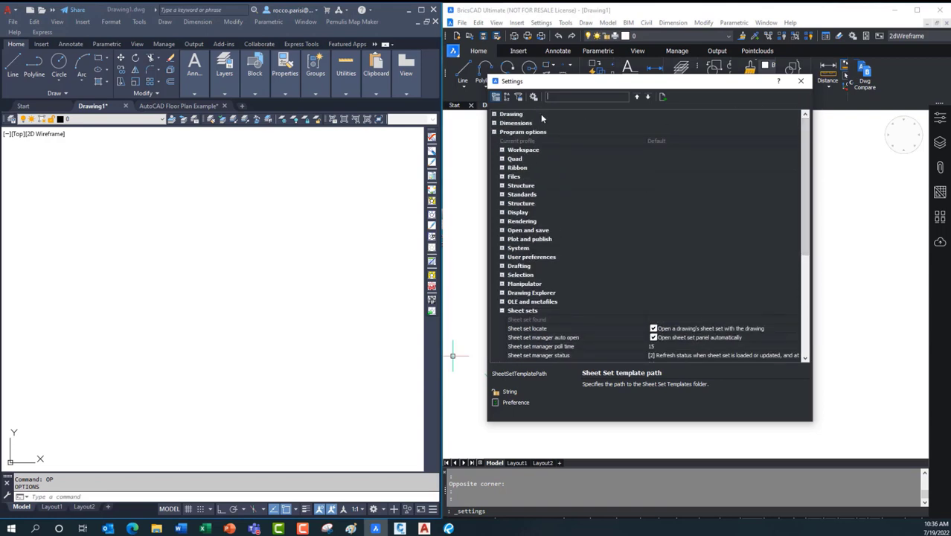
click(494, 132)
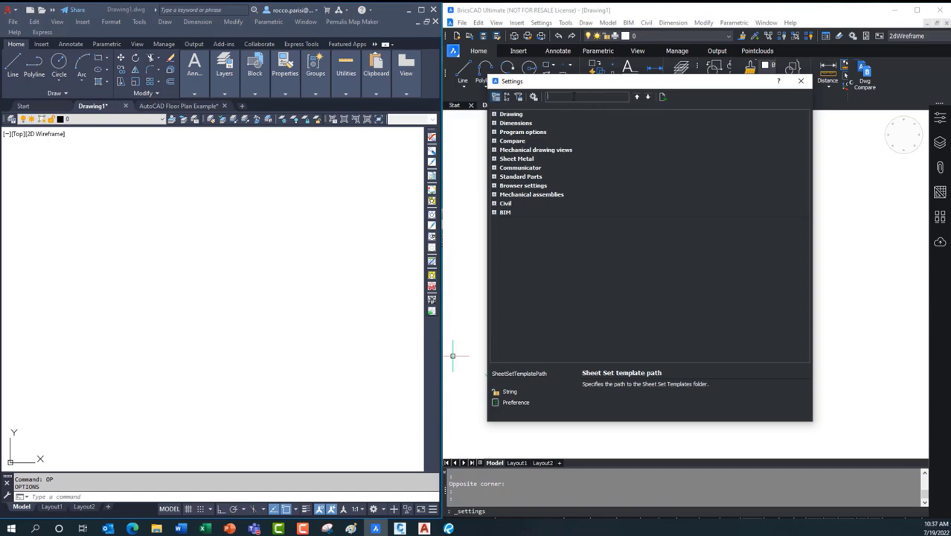
Search the settings for "template", step through to the Template entry under Templates, and widen the value column.
text(template)
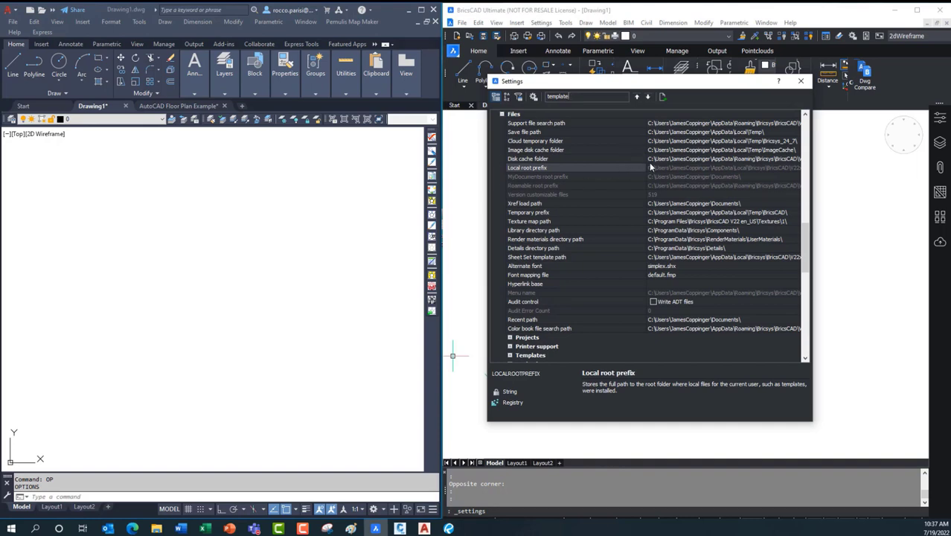
click(648, 97)
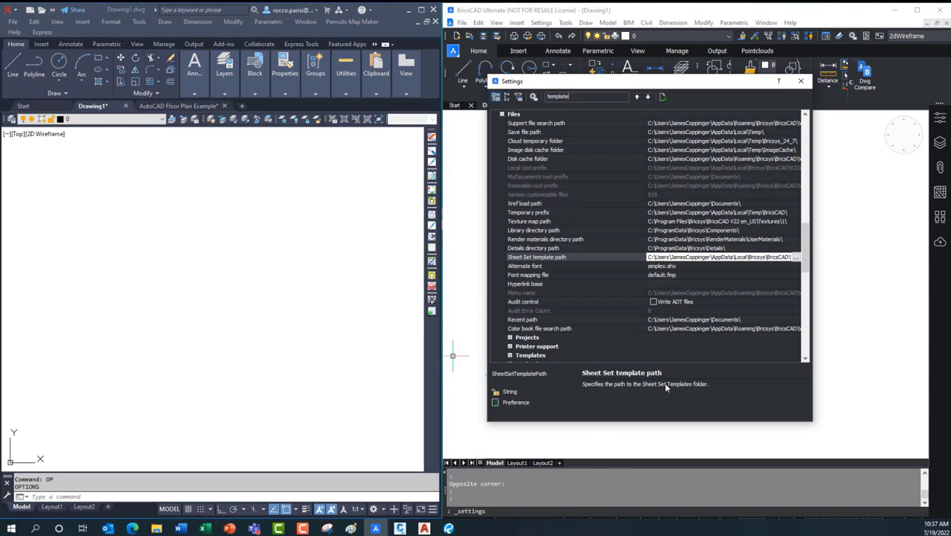
click(647, 101)
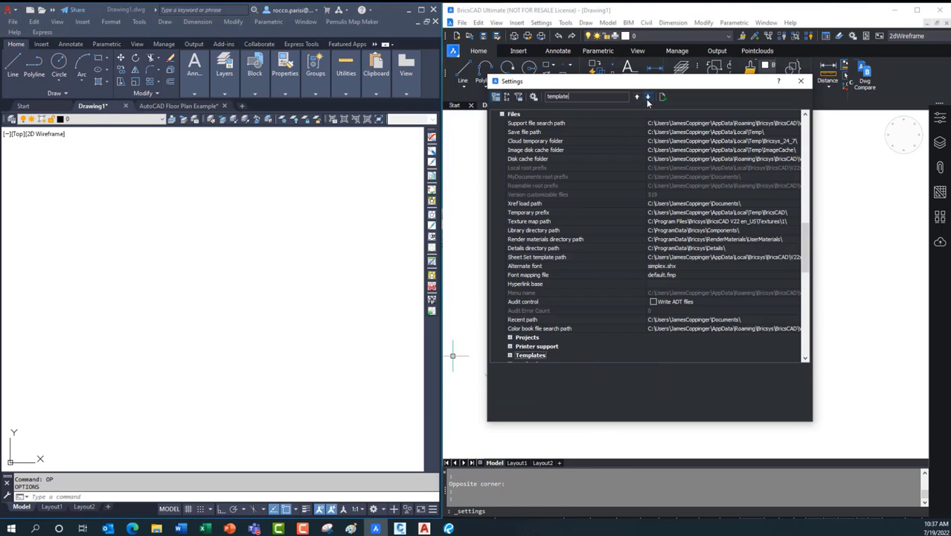
click(647, 99)
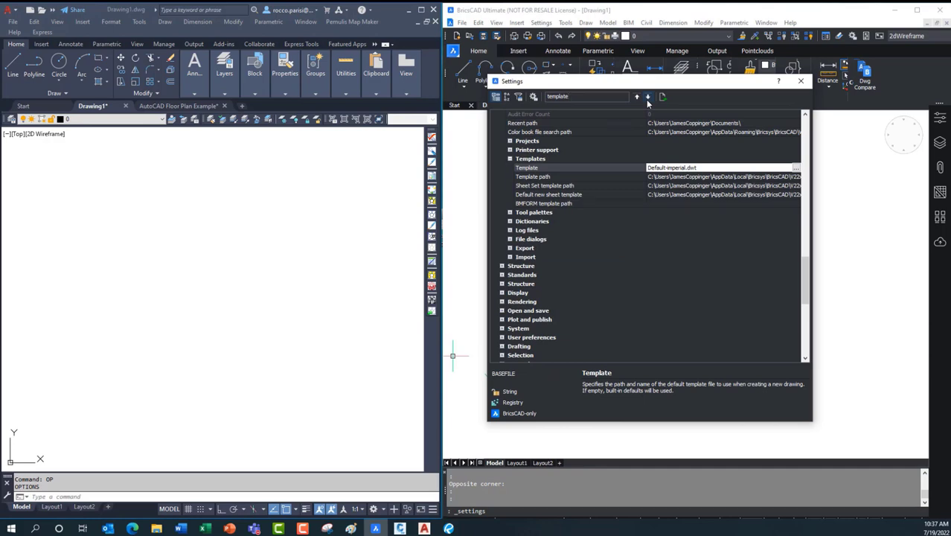
drag(642, 121, 600, 123)
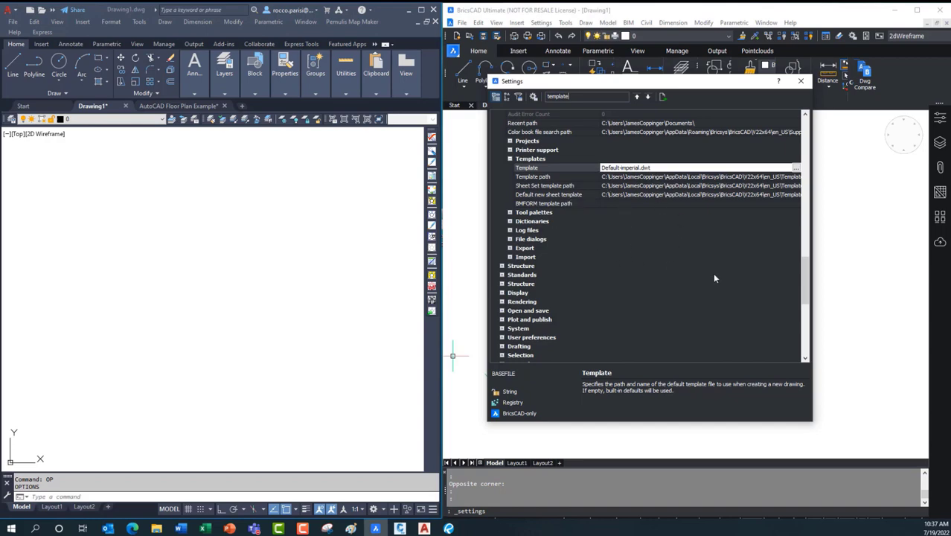
Collapse the Drawing category at the start of the settings list and close the Settings dialog.
drag(800, 284, 802, 138)
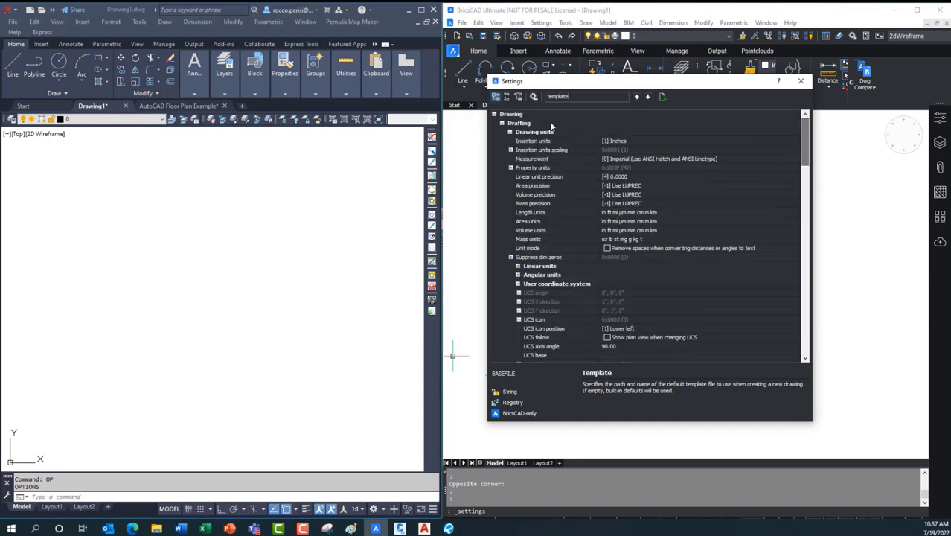
click(503, 123)
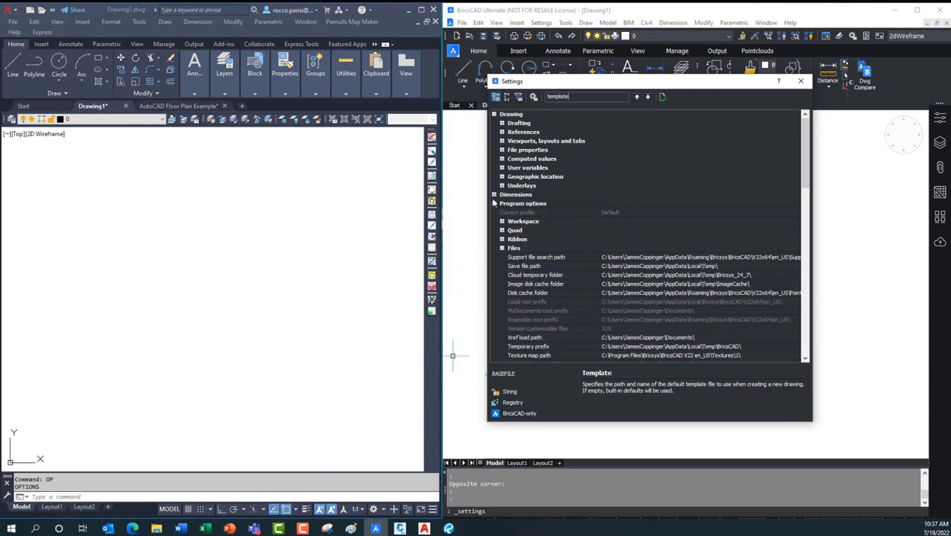
click(502, 123)
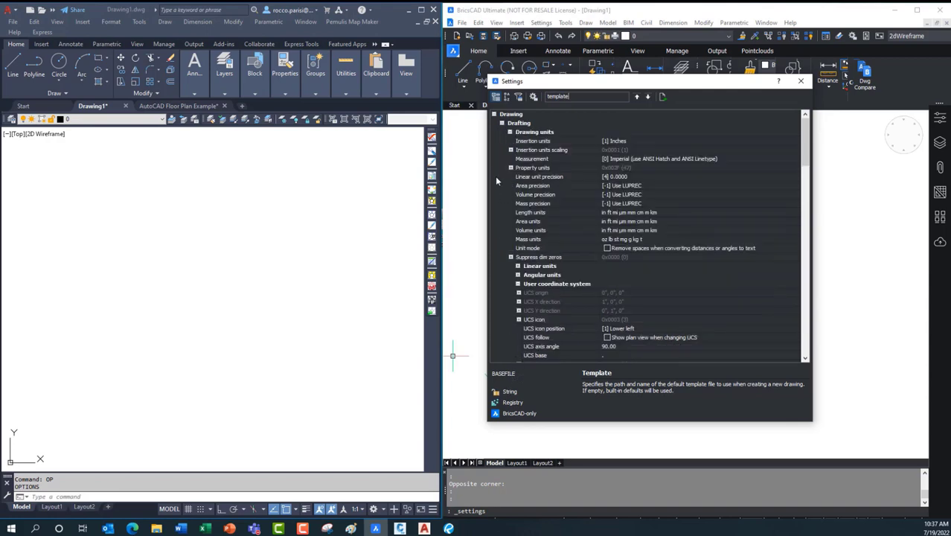
click(493, 114)
double_click(558, 96)
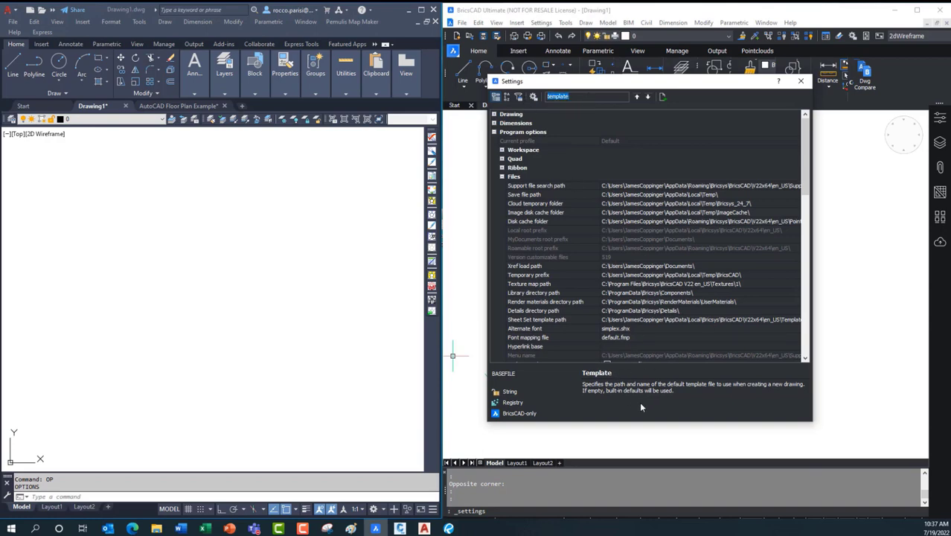
click(802, 82)
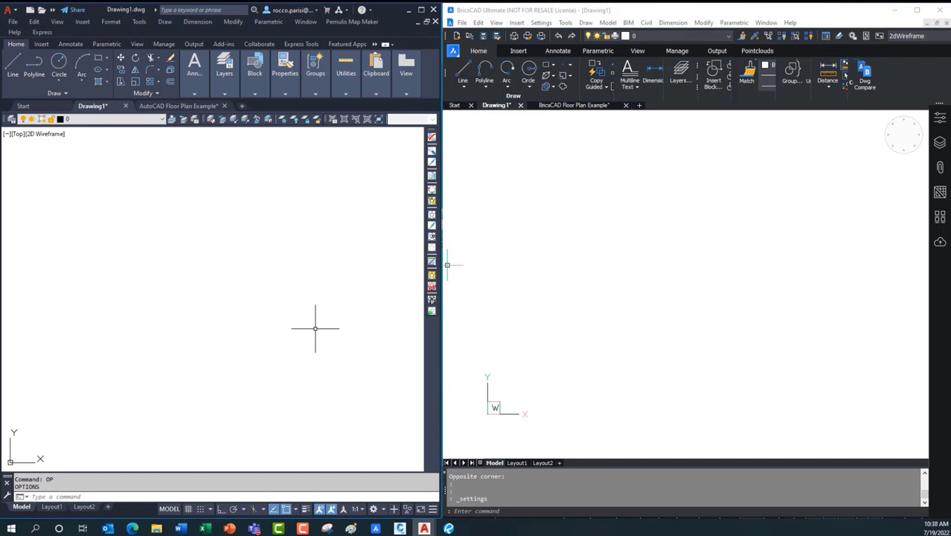
Open AutoCAD's Layer Properties Manager to view its layer list and filters, then close it.
mouse_move(228, 72)
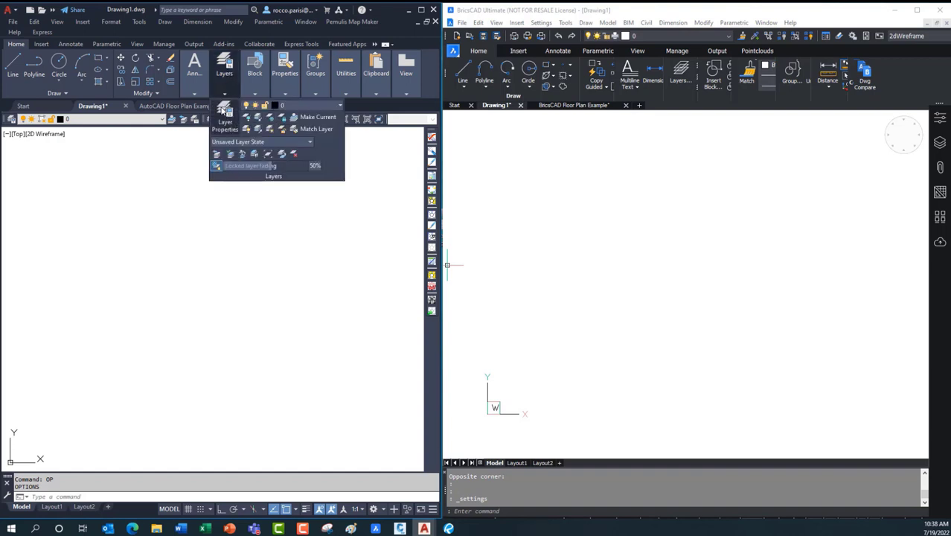
click(225, 113)
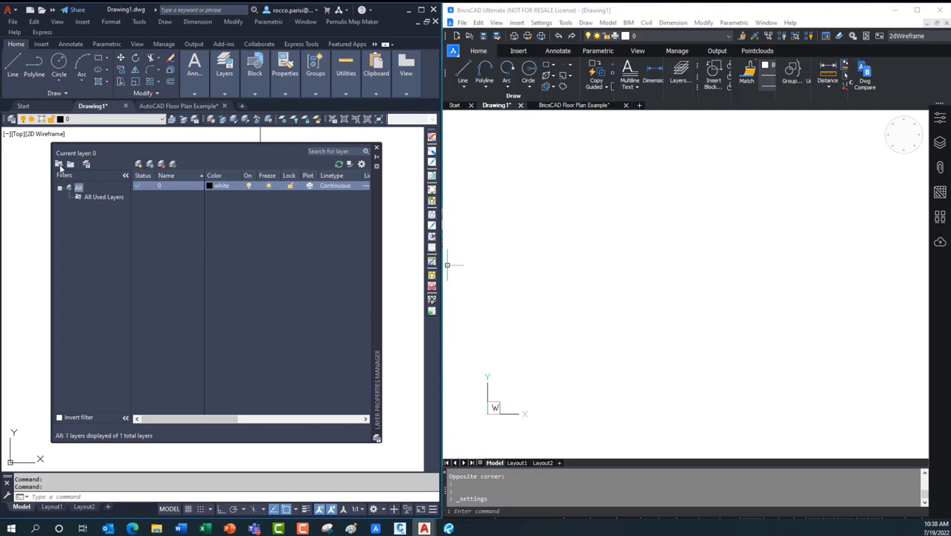
click(376, 148)
click(224, 69)
mouse_move(254, 78)
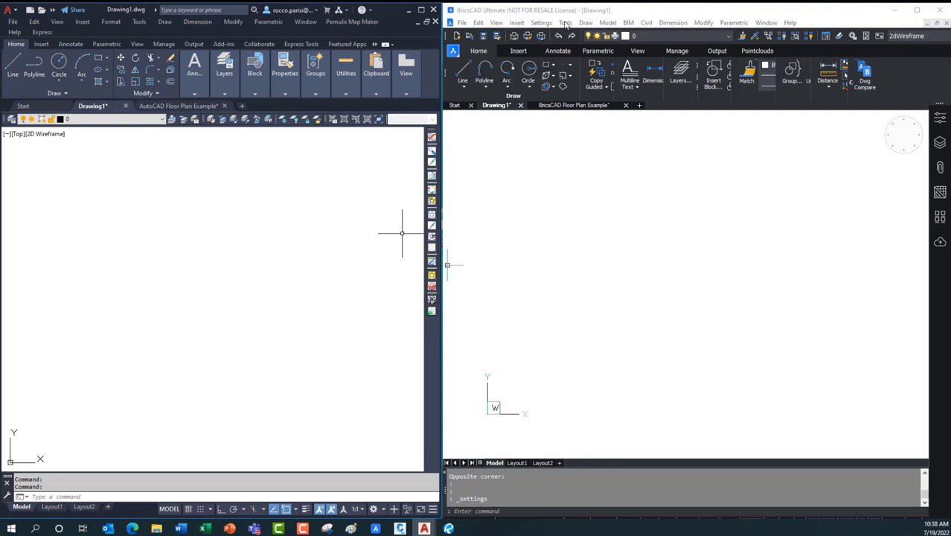
Open BricsCAD's Drawing Explorer at Layers and move its window partly over the AutoCAD window.
click(565, 23)
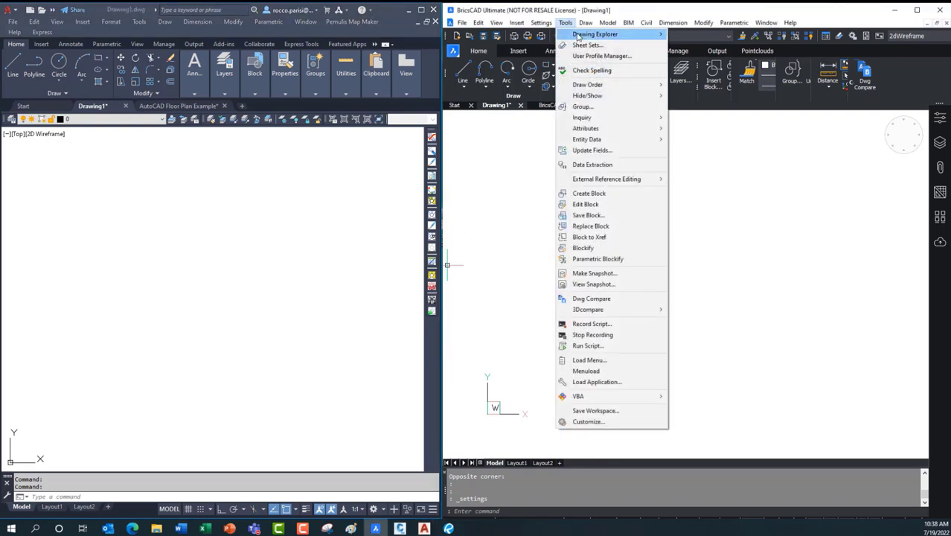
mouse_move(587, 39)
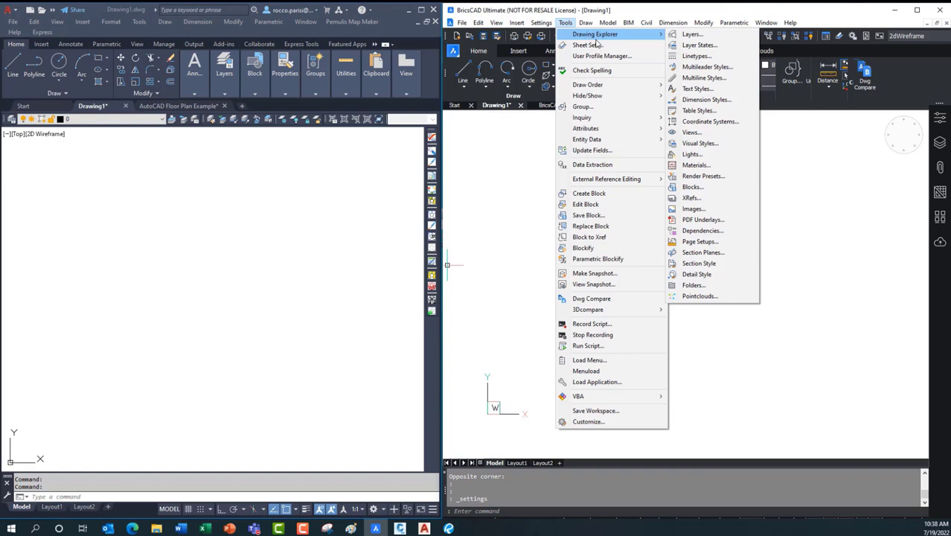
click(693, 35)
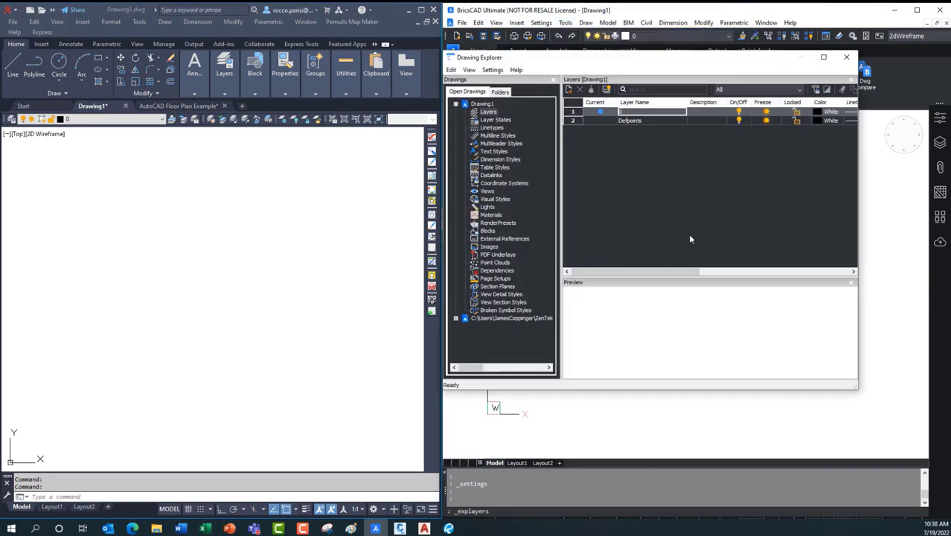
drag(560, 61, 588, 60)
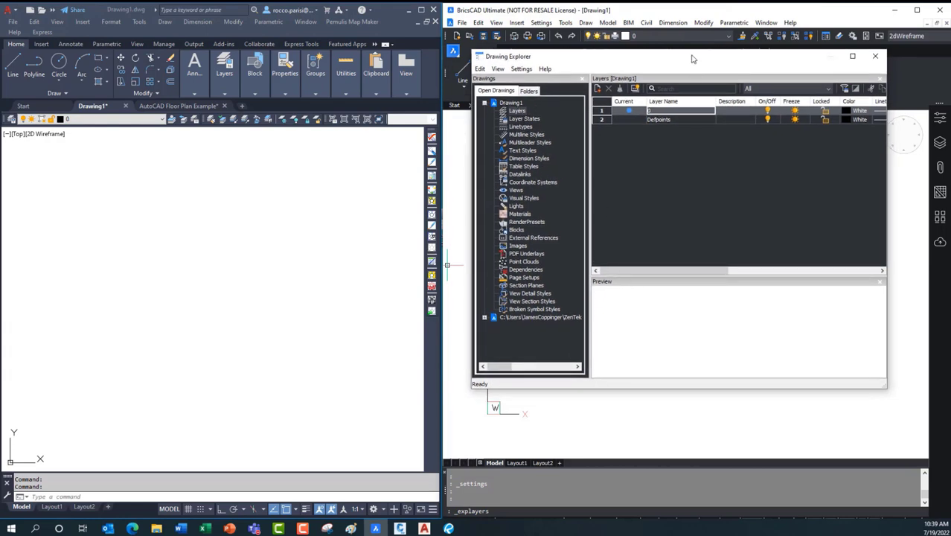
mouse_move(688, 58)
mouse_down()
mouse_move(729, 86)
mouse_move(492, 63)
mouse_up()
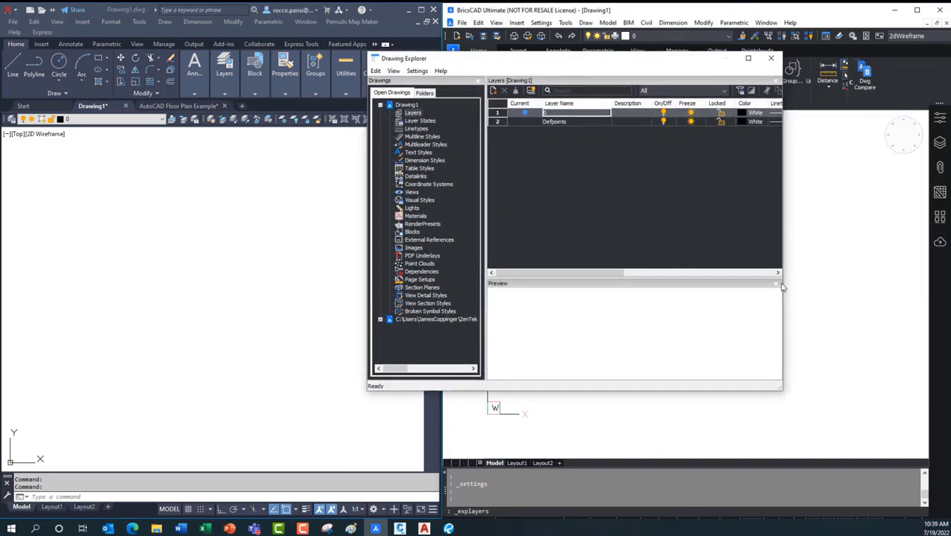
Look through the Drawing Explorer categories from Layers, Layer States and Linetypes to the multiline, multileader, text and dimension styles.
click(414, 113)
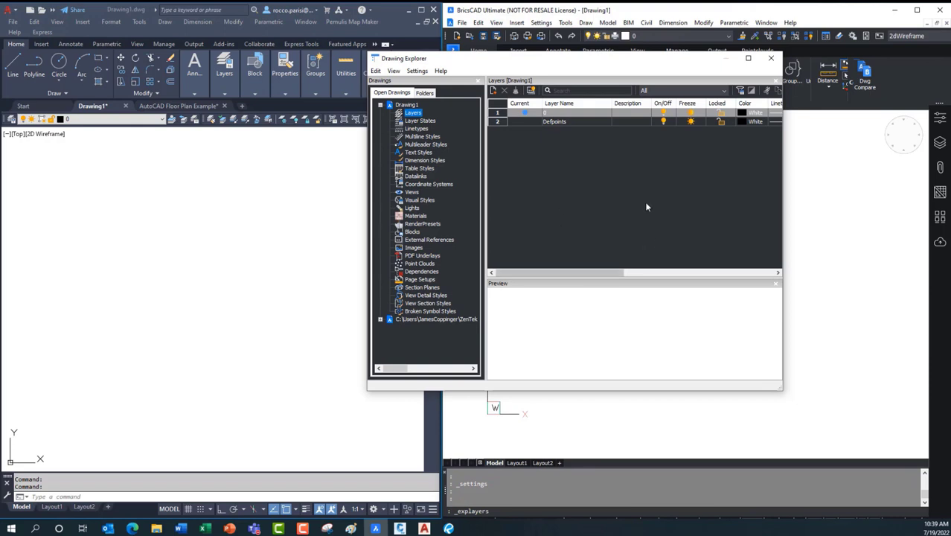
click(420, 121)
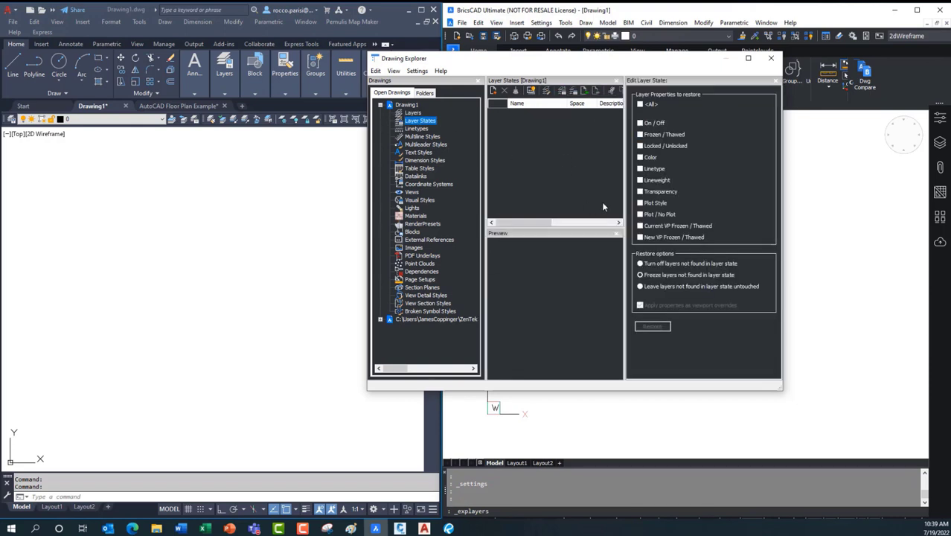
click(428, 129)
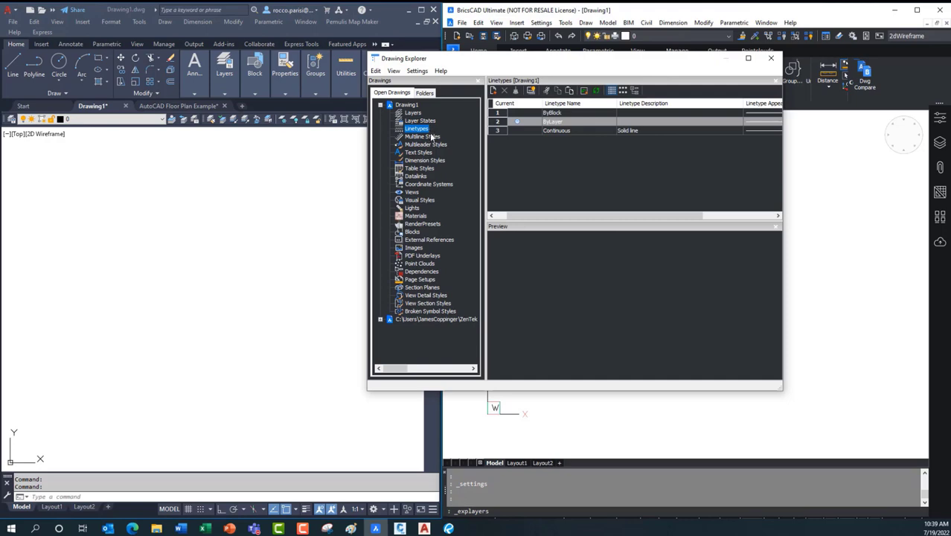
click(431, 137)
click(432, 145)
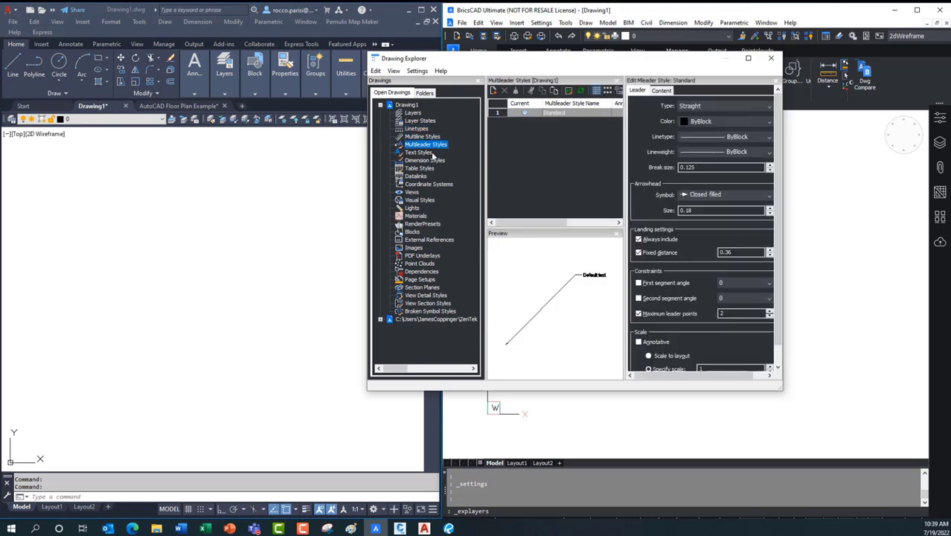
click(432, 153)
click(432, 160)
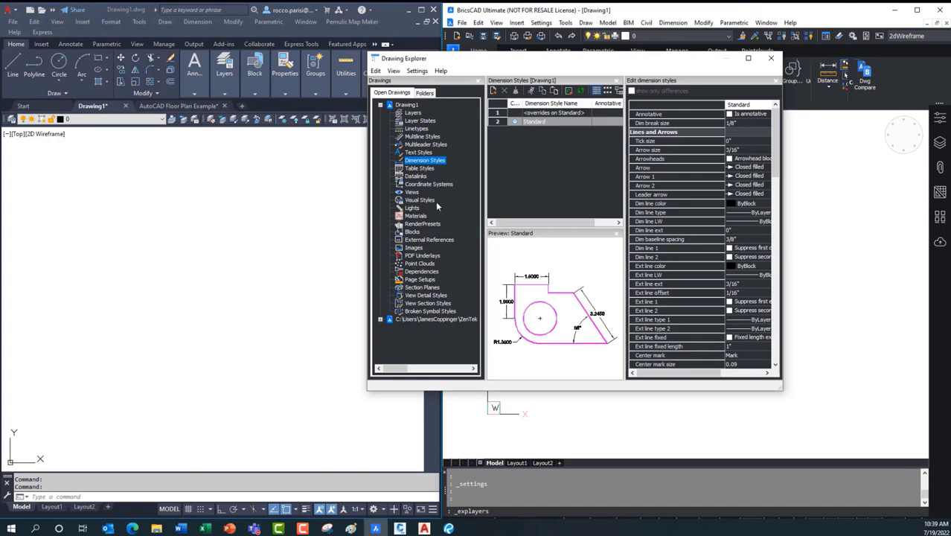
Browse Drawing Explorer's Table Styles, Datalinks, Views, Visual Styles, External References, PDF Underlays, Page Setups and View Detail Styles.
click(419, 169)
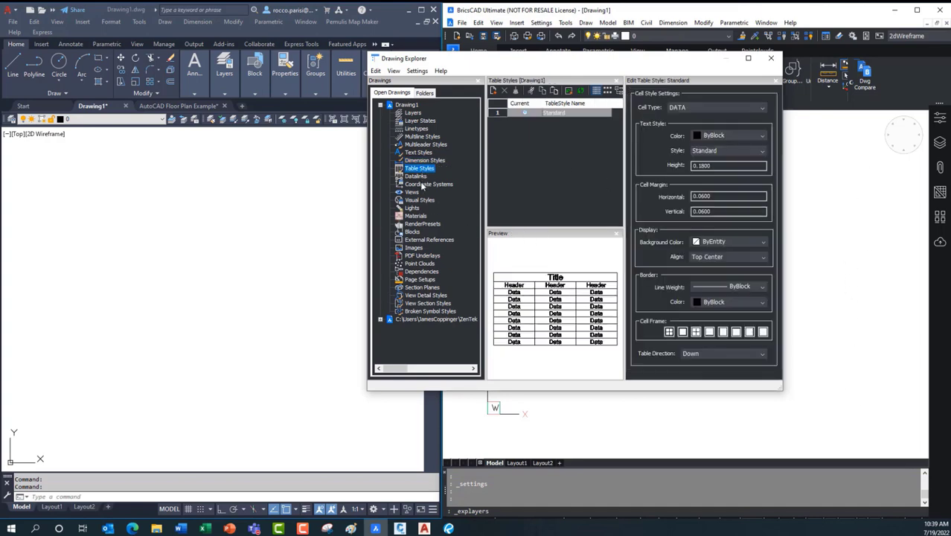
click(415, 176)
click(411, 192)
click(419, 199)
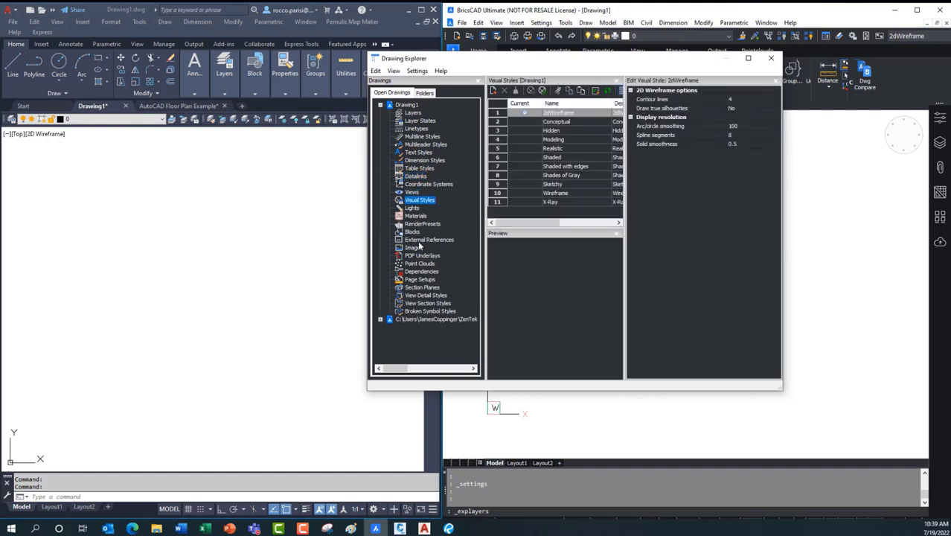
click(424, 239)
click(421, 256)
click(420, 279)
click(422, 295)
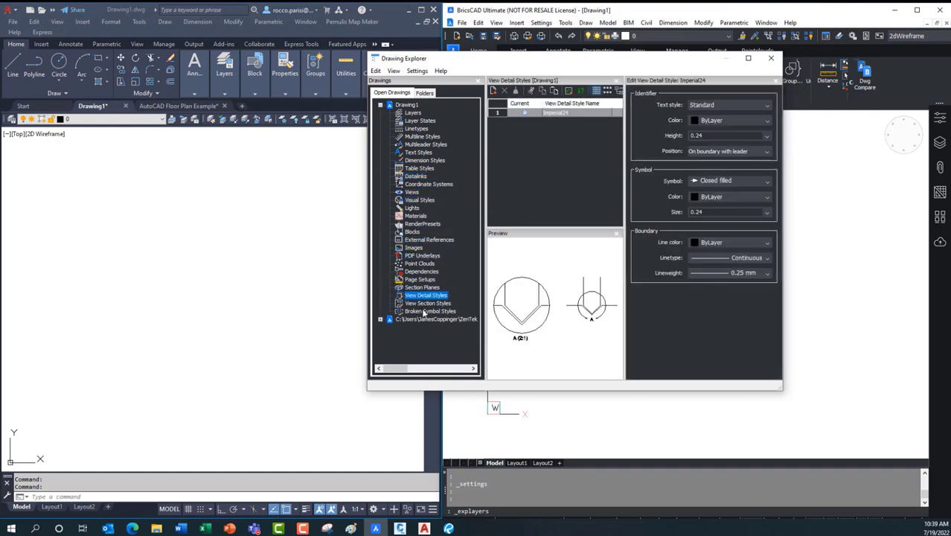
View the Blocks category for Drawing1, move Drawing Explorer further over AutoCAD, and close it.
click(418, 232)
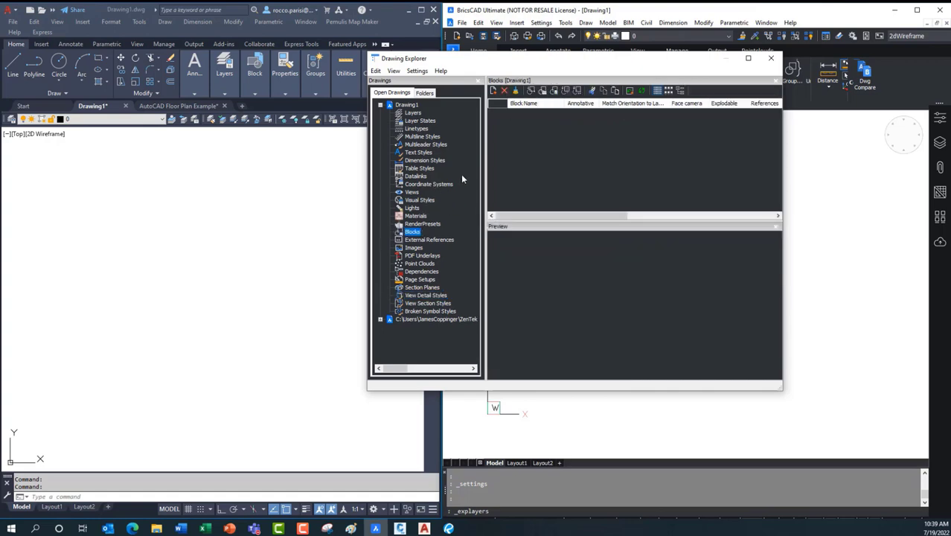
drag(543, 60, 388, 61)
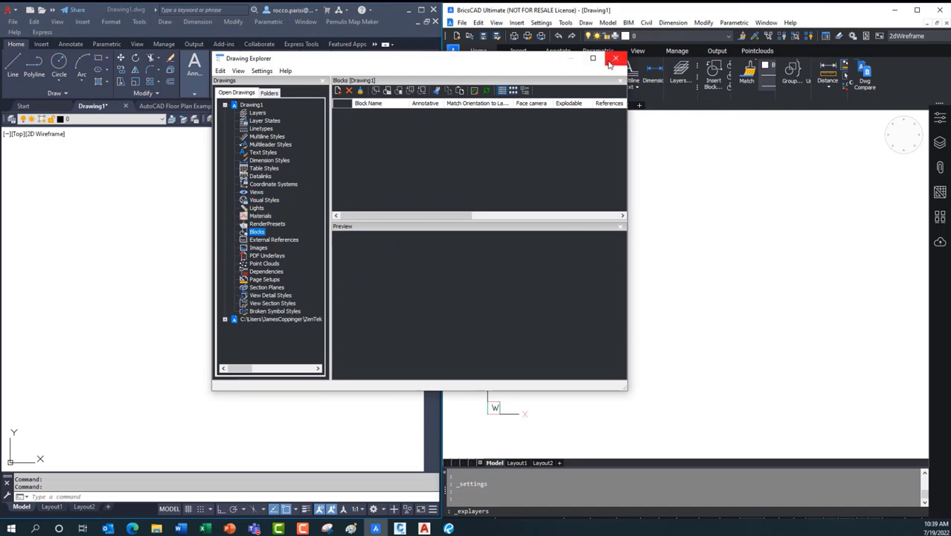
click(616, 59)
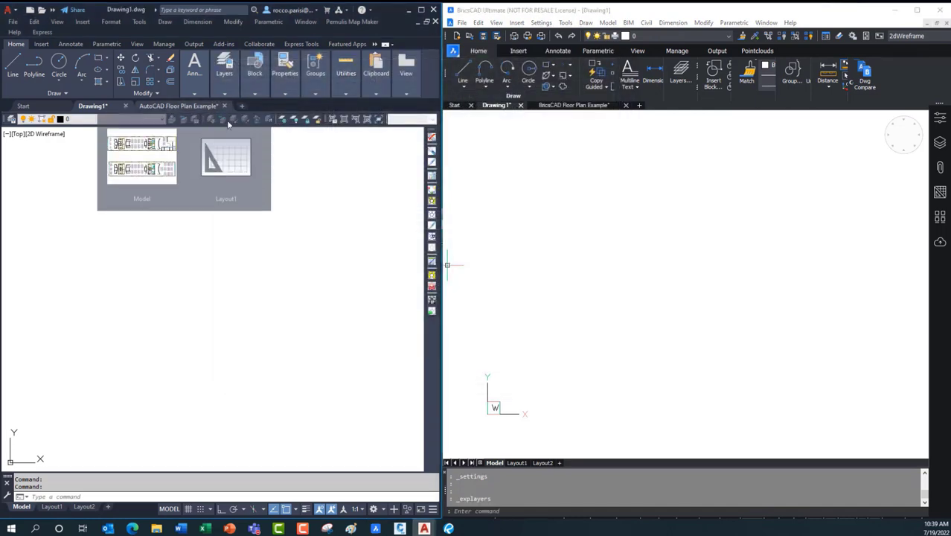
Show the AutoCAD Floor Plan Example drawing in AutoCAD and the BricsCAD Floor Plan Example drawing in BricsCAD side by side.
click(309, 147)
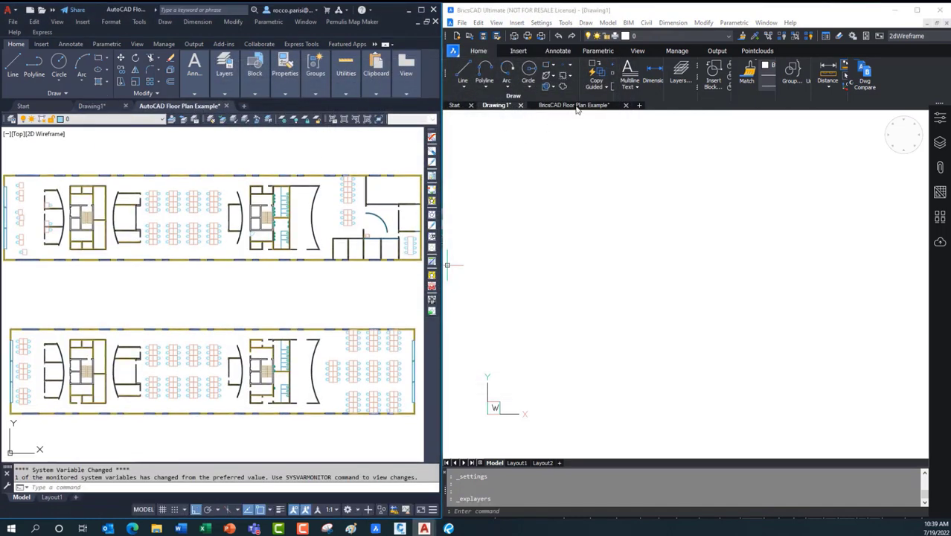
click(575, 105)
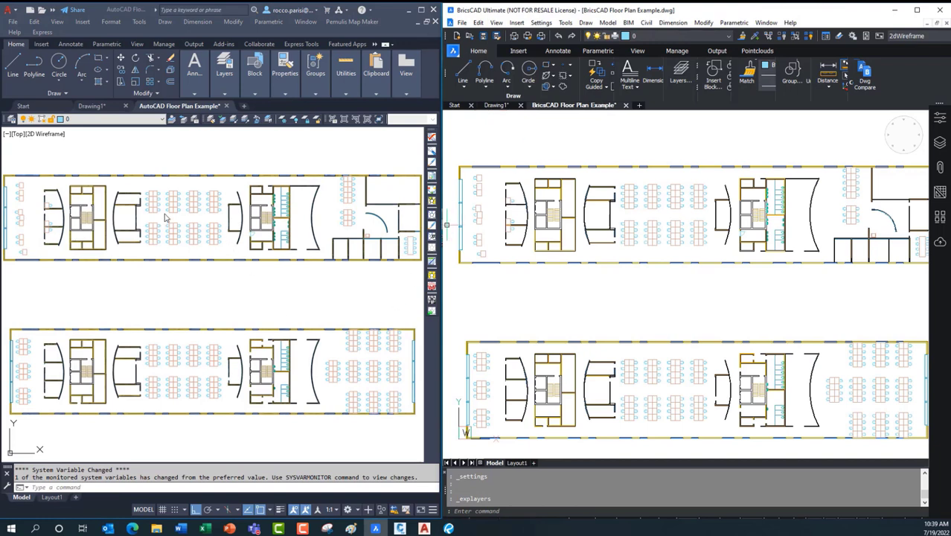
click(187, 149)
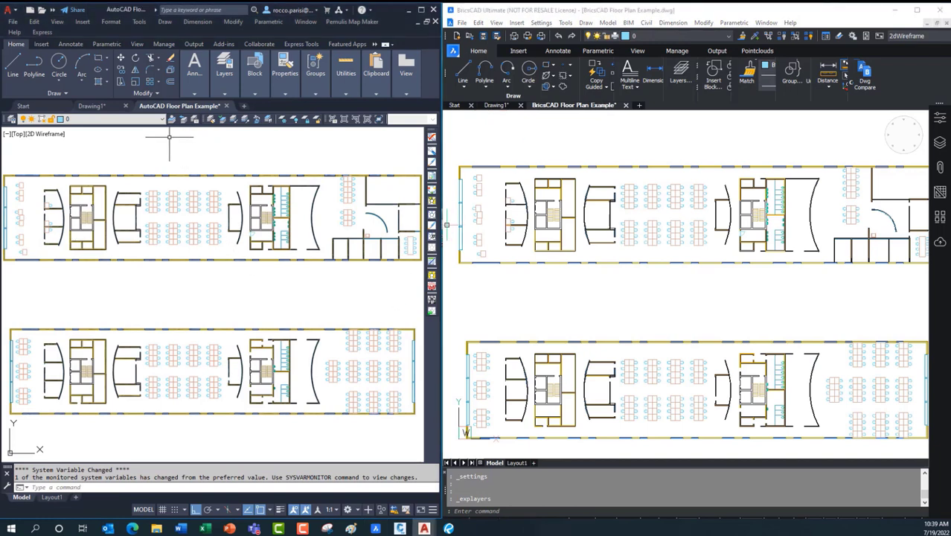
Look at the block insertion gallery in AutoCAD's floor plan and open the Blocks palette at its libraries.
click(259, 91)
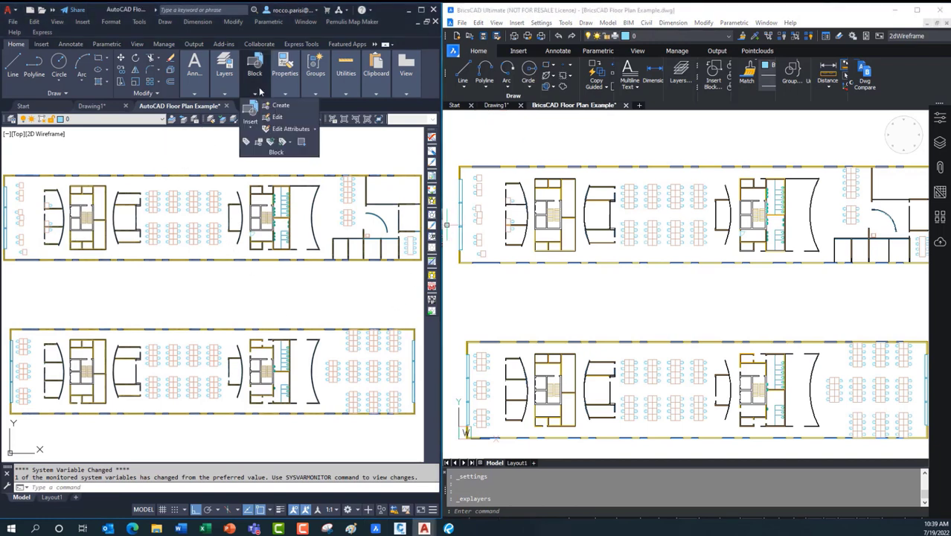
click(251, 115)
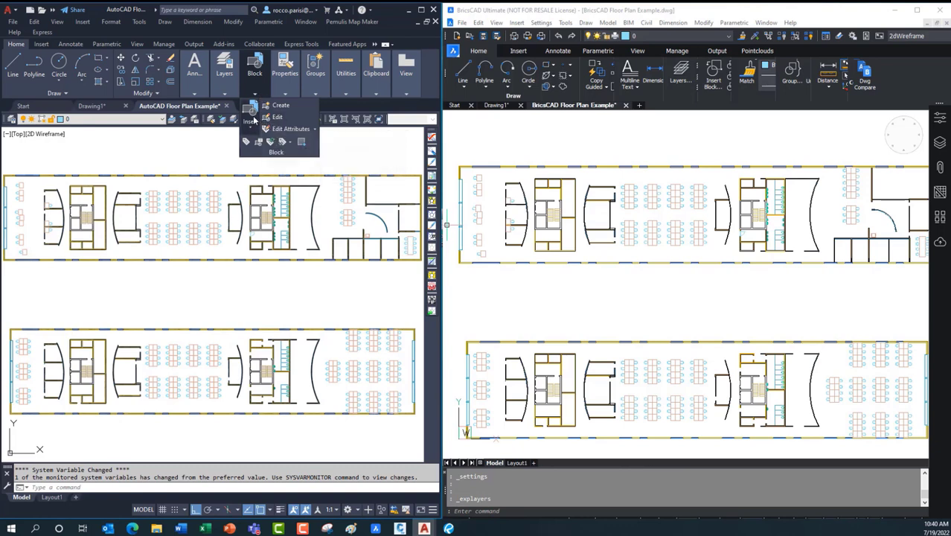
click(252, 123)
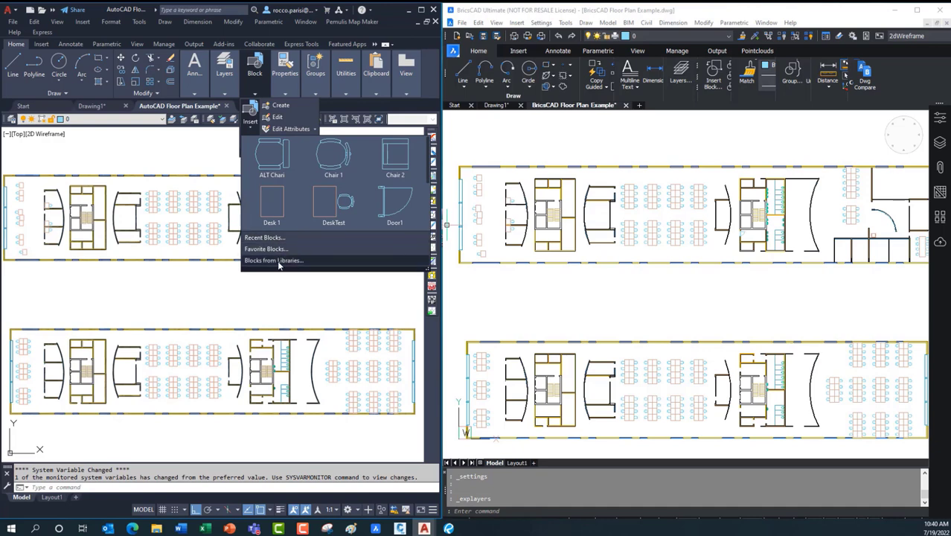
click(277, 260)
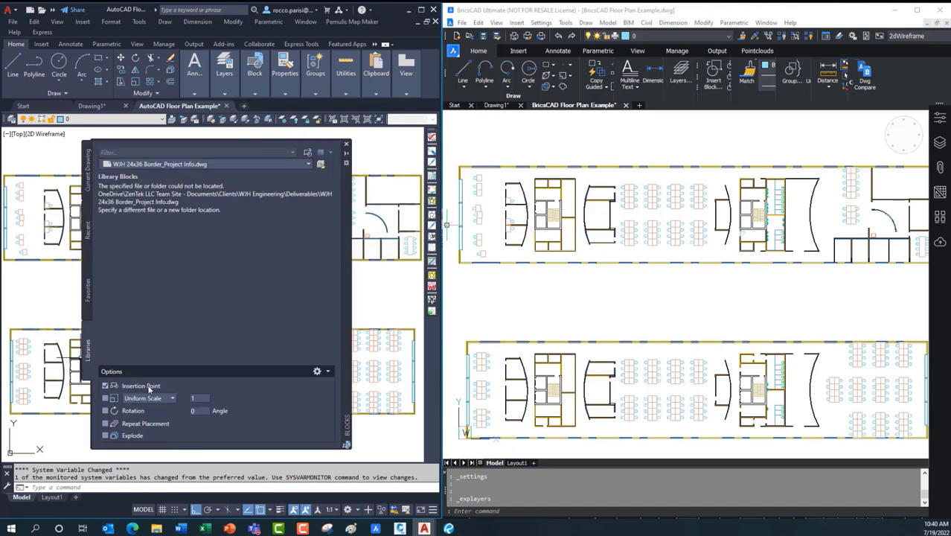
Look through the recent block libraries and the block library file browser, cancel it, and close the Blocks palette.
click(309, 164)
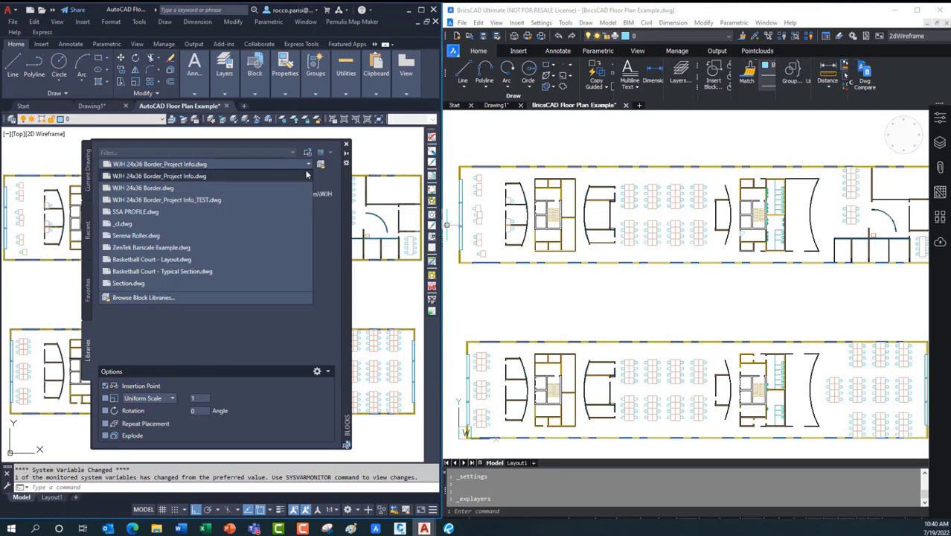
click(172, 298)
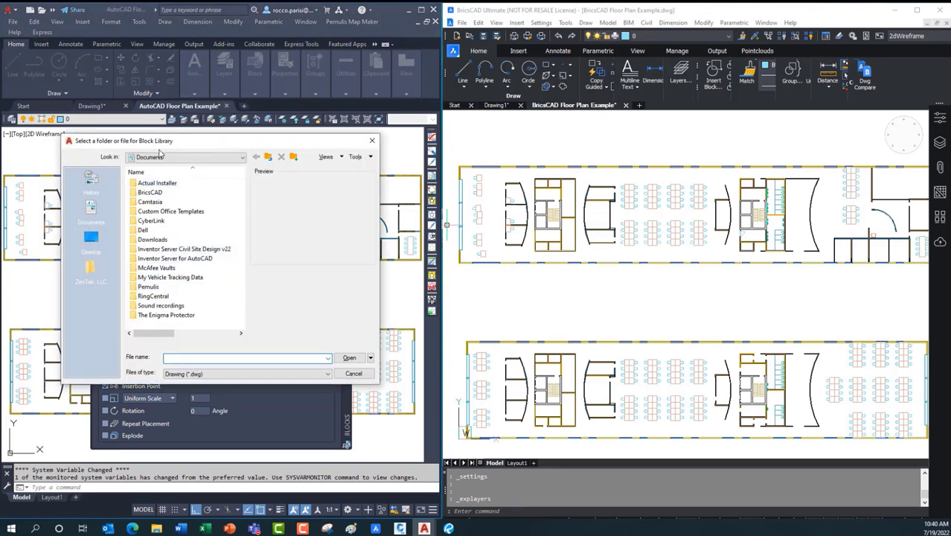
click(354, 374)
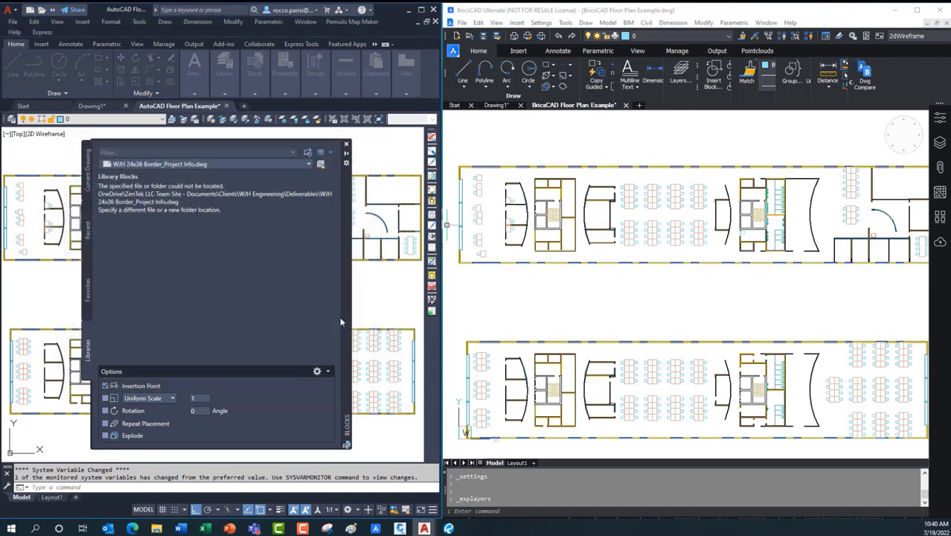
click(346, 143)
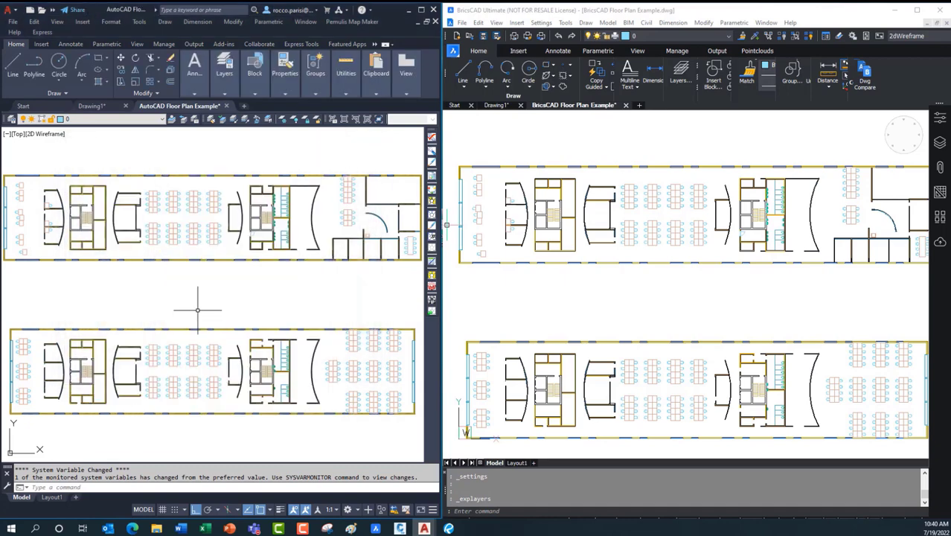
Switch to BricsCAD, open Drawing Explorer at Blocks for the floor plan, and preview the Toilet and Table blocks.
click(615, 306)
click(641, 317)
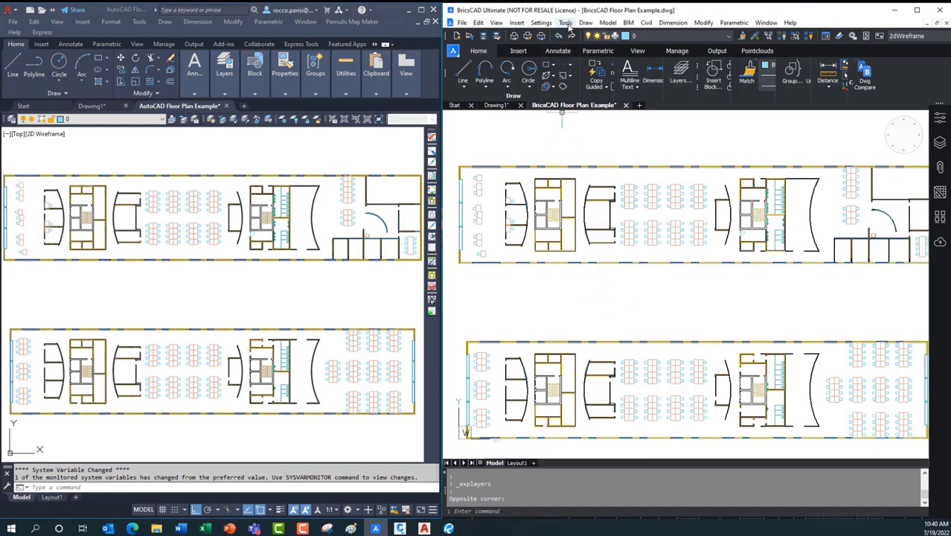
click(567, 23)
mouse_move(595, 34)
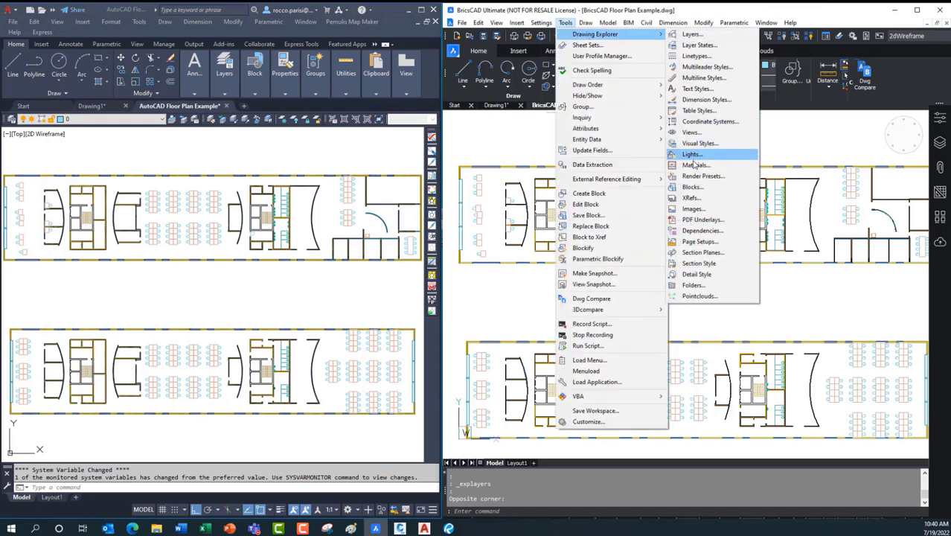
click(693, 187)
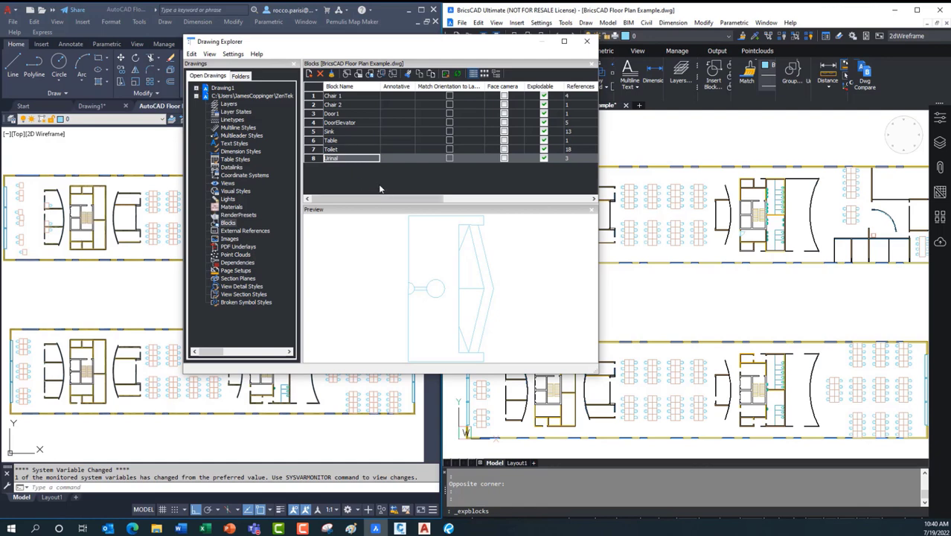
click(363, 149)
click(365, 140)
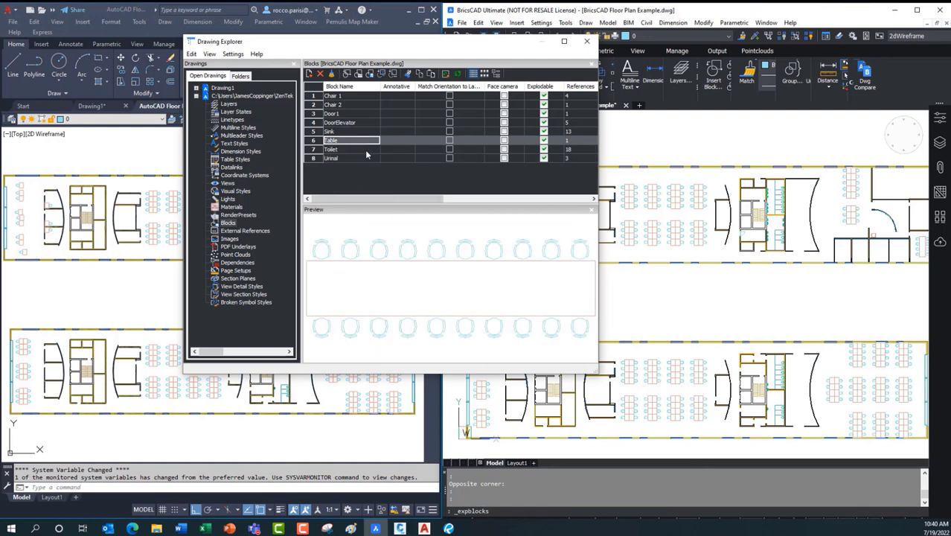
Examine the operations available for the Urinal block in Drawing Explorer, including Save Block and Add to Current Toolpalette.
right_click(366, 156)
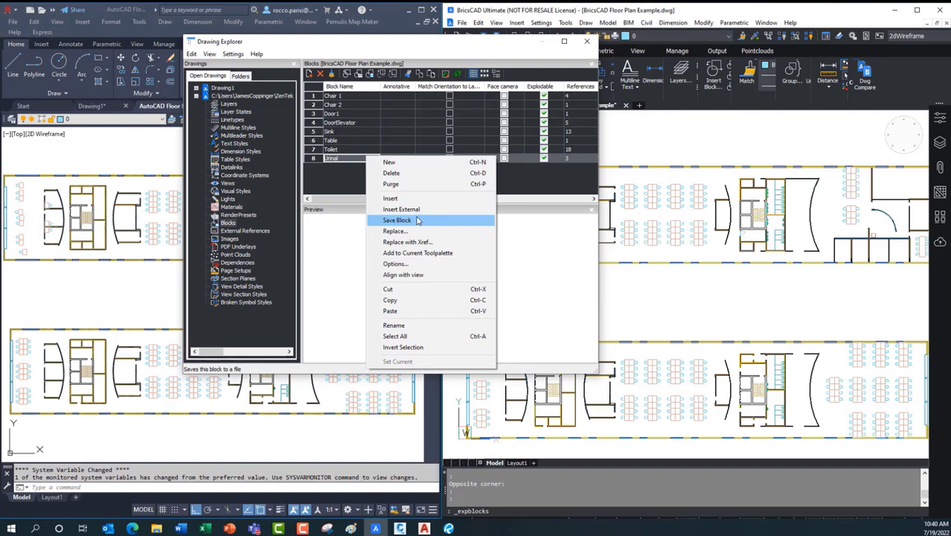
click(418, 220)
click(704, 406)
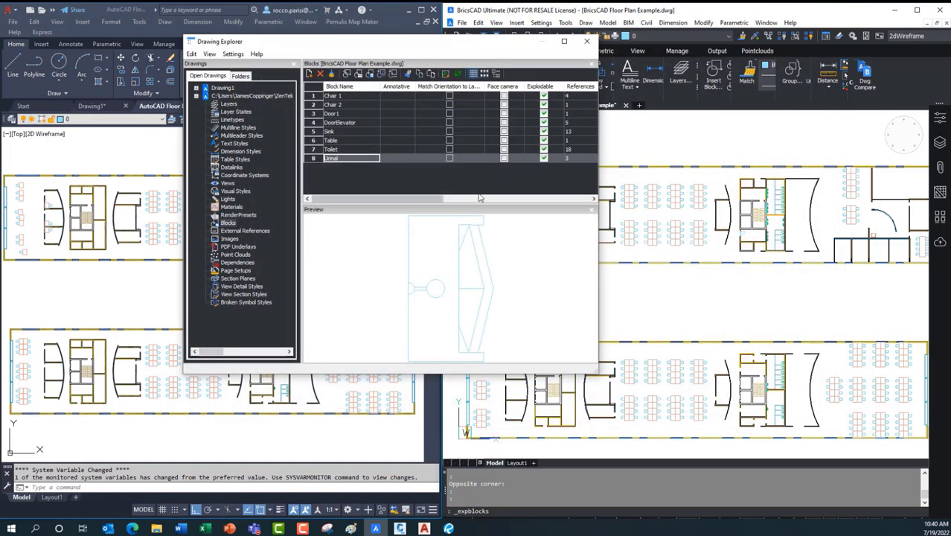
click(356, 151)
click(356, 158)
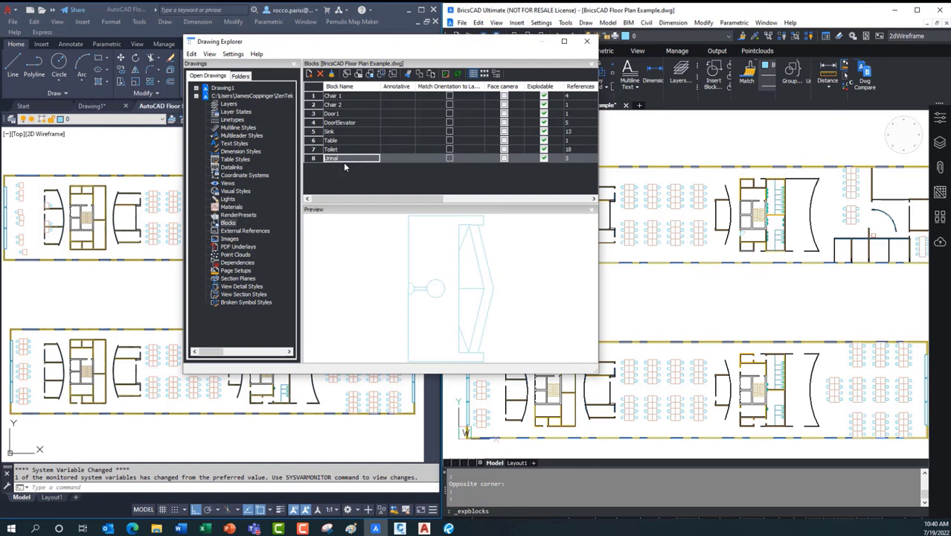
right_click(375, 159)
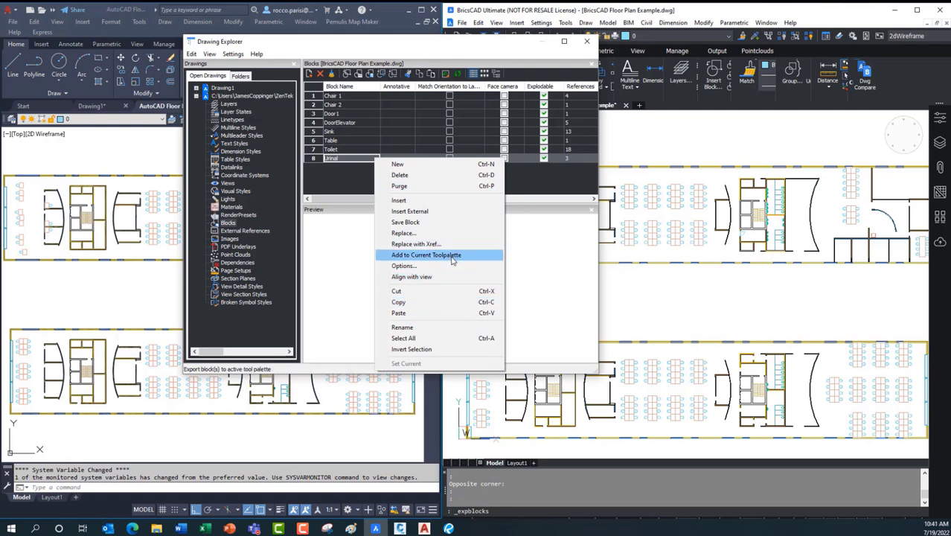
View the floor plan's Linetypes and the operations available there, plus its Multileader Styles and Text Styles in Drawing Explorer.
click(234, 119)
right_click(355, 113)
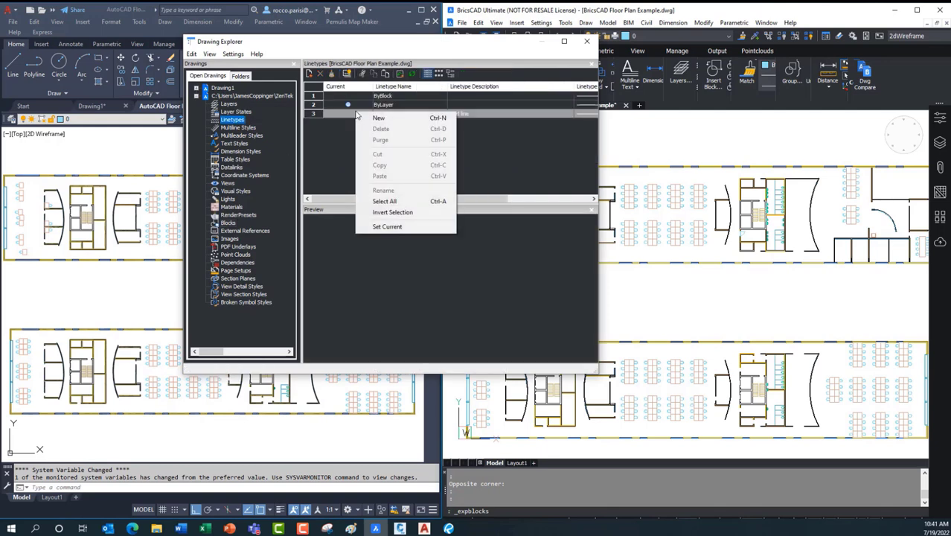
click(241, 137)
click(244, 144)
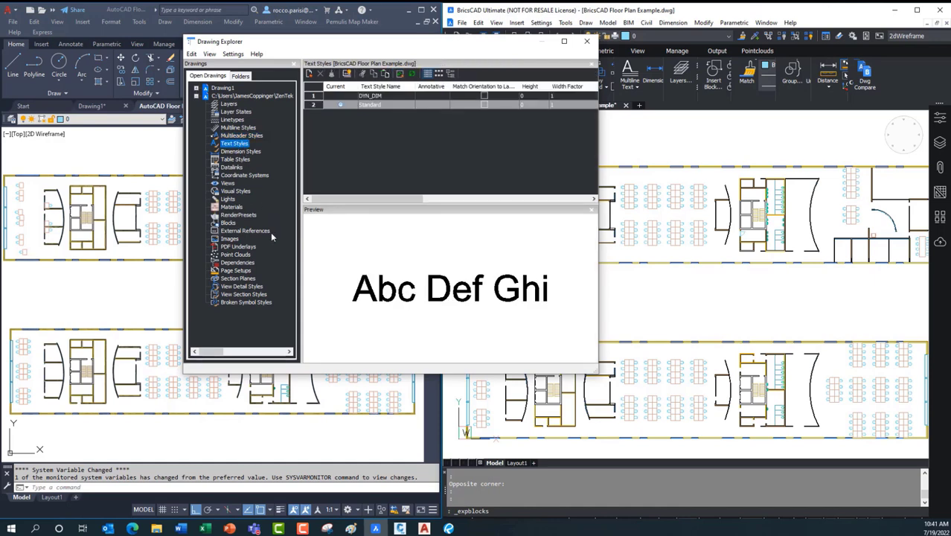
Switch briefly to AutoCAD and back, view Drawing Explorer's Layers, Layer States and Table Styles, and close Drawing Explorer.
click(299, 34)
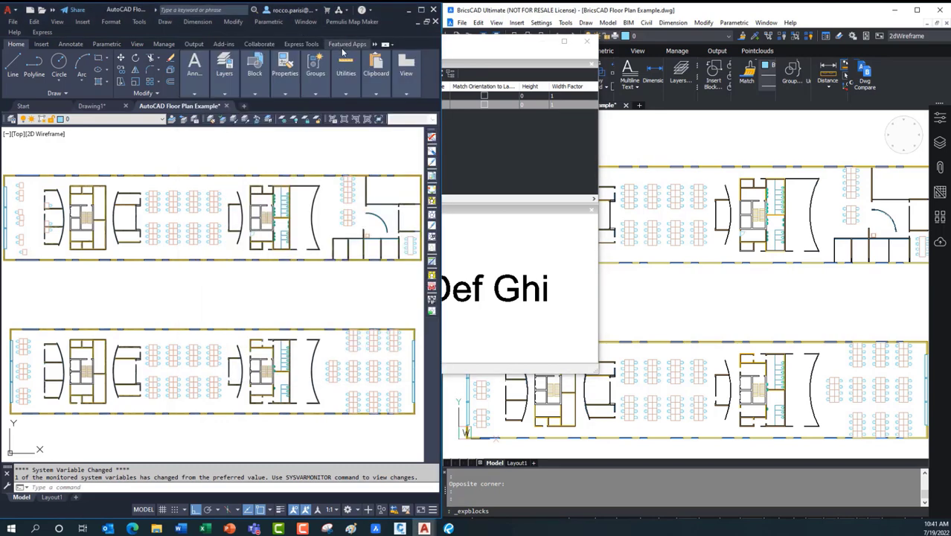
click(536, 42)
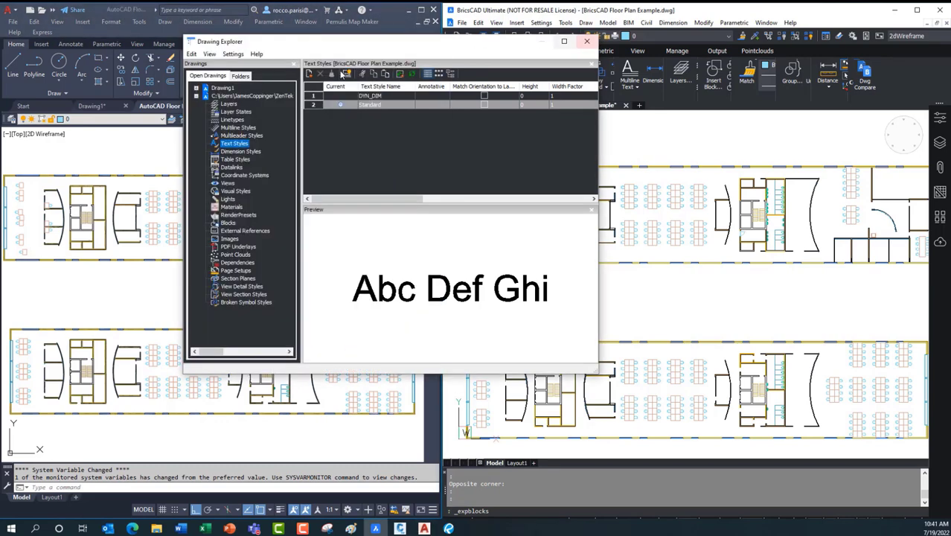
click(229, 104)
click(236, 111)
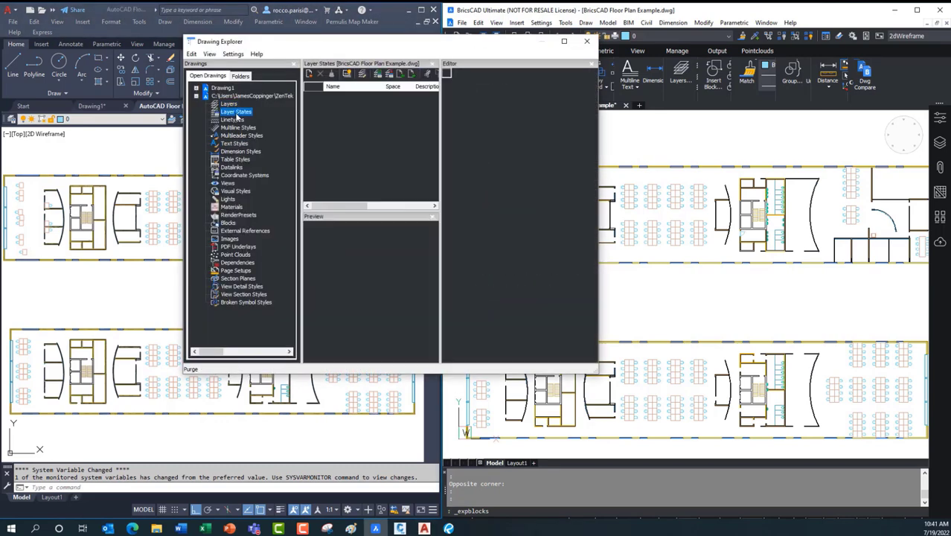
click(235, 159)
mouse_move(597, 37)
mouse_down()
mouse_move(637, 59)
mouse_move(654, 90)
mouse_up()
click(644, 96)
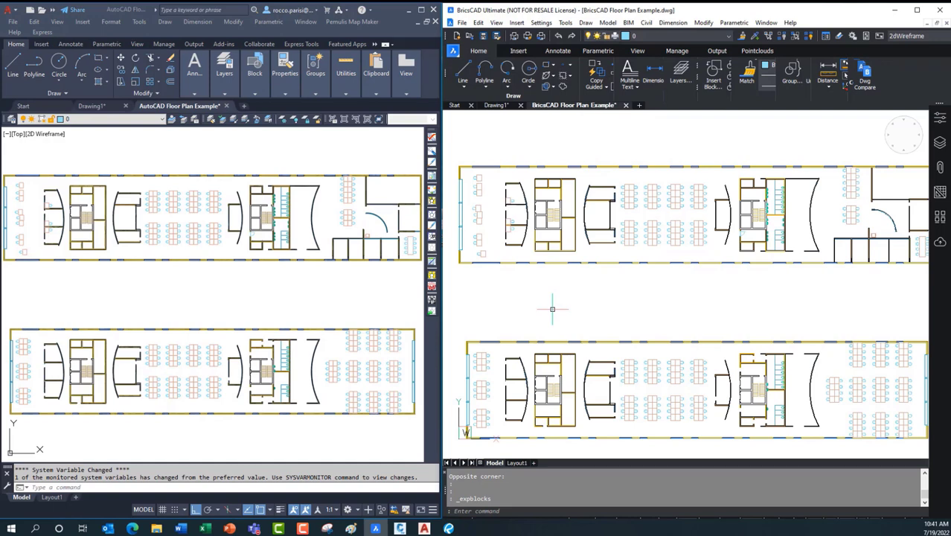
key(ctrl)
click(531, 304)
click(548, 299)
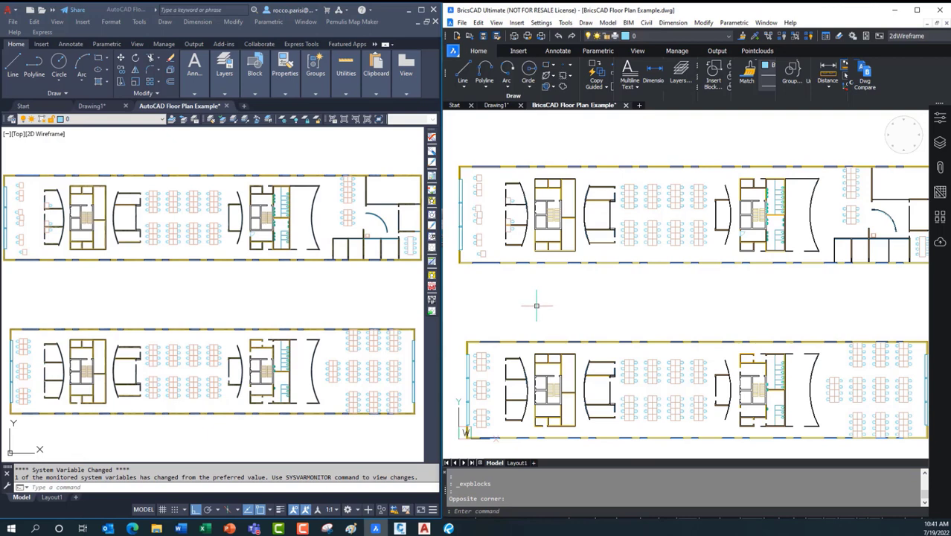